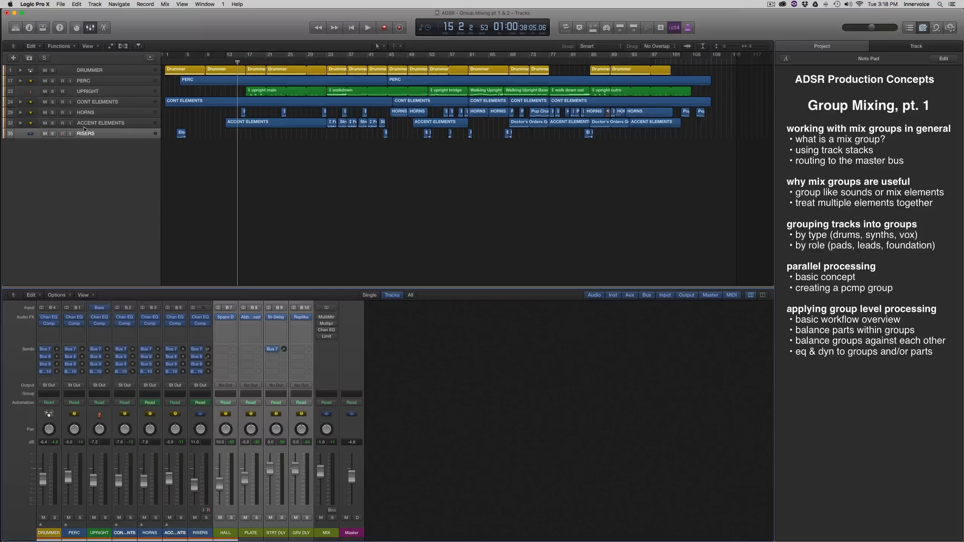
Review the existing mix groups, opening the DRUMMER and PERC stacks and selecting the UPRIGHT, CONT ELEMENTS, HORNS and ACCENT ELEMENTS tracks.
click(21, 71)
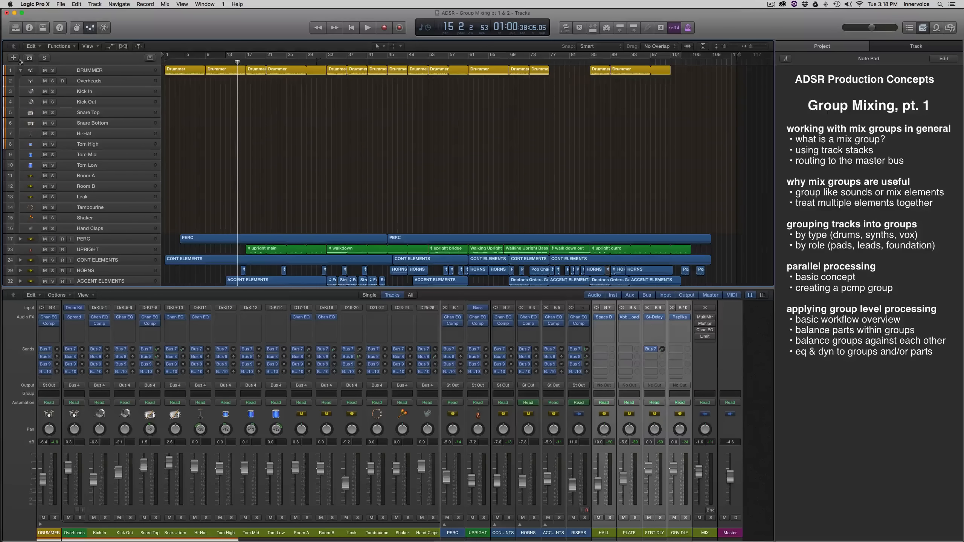
click(20, 71)
click(87, 71)
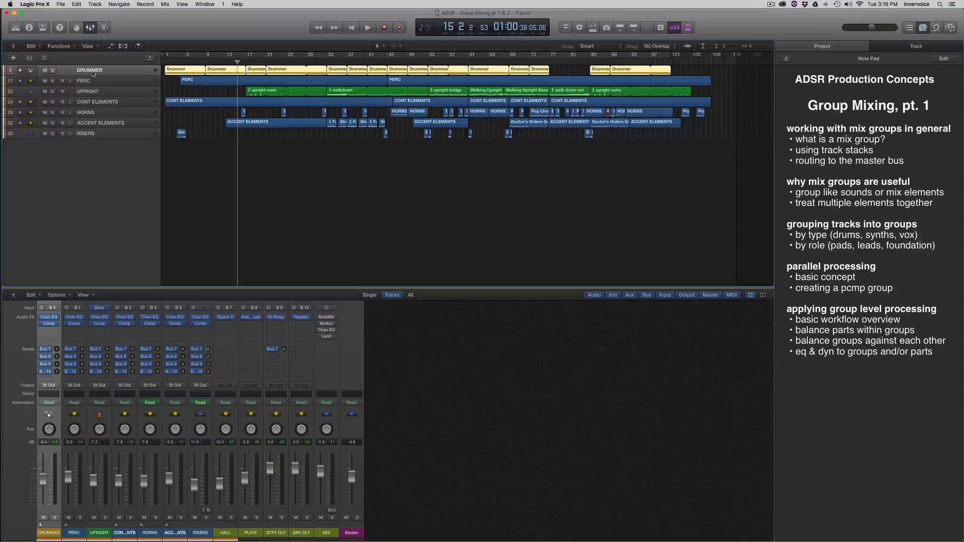
click(88, 79)
click(21, 81)
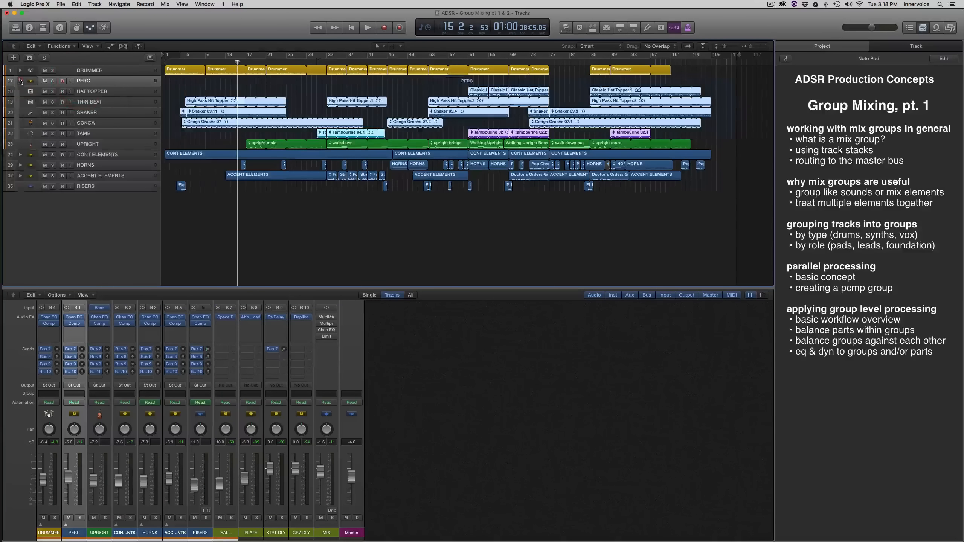
click(20, 81)
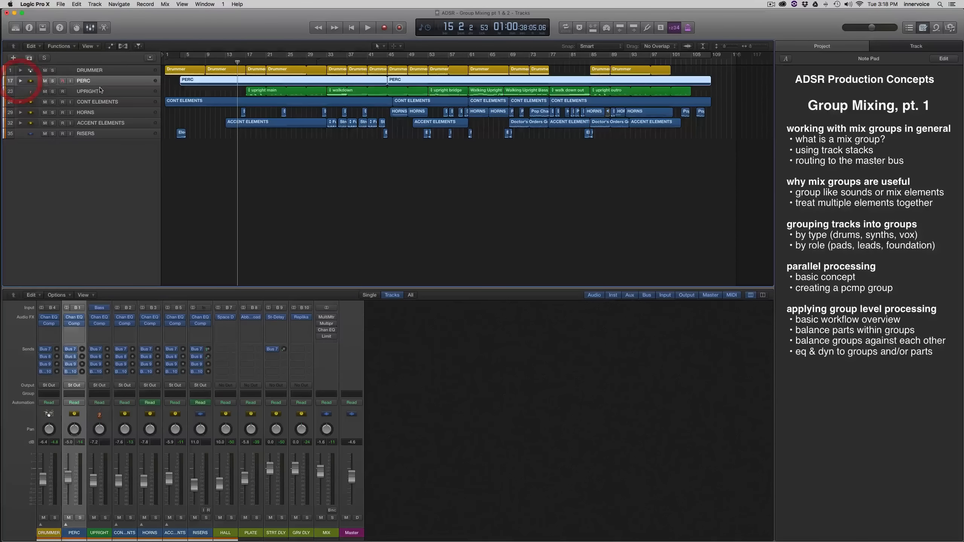
click(96, 92)
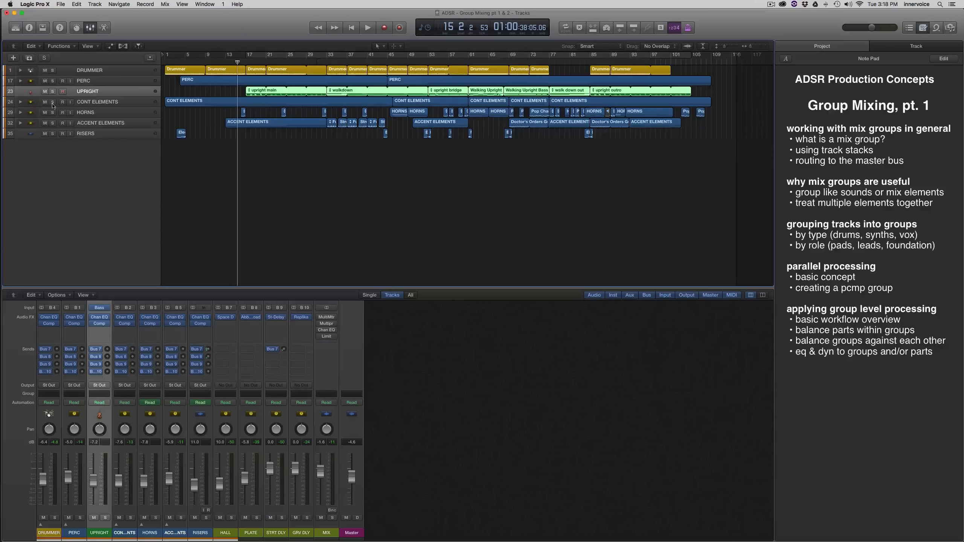
click(95, 102)
click(91, 113)
click(90, 123)
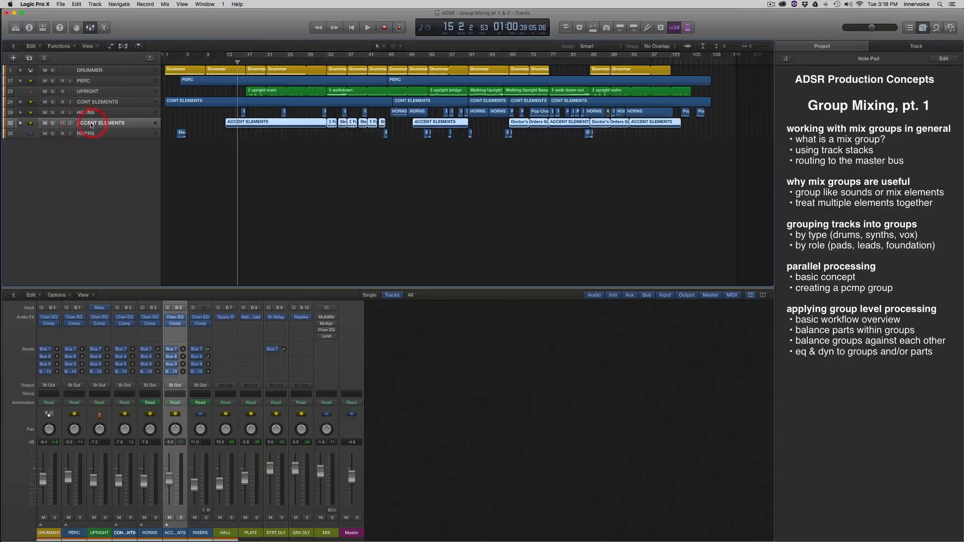
click(126, 170)
Create arrangement tracks for the HALL, PLATE, STRT DLY and GRV DLY channels and place the RISERS track above them.
click(227, 534)
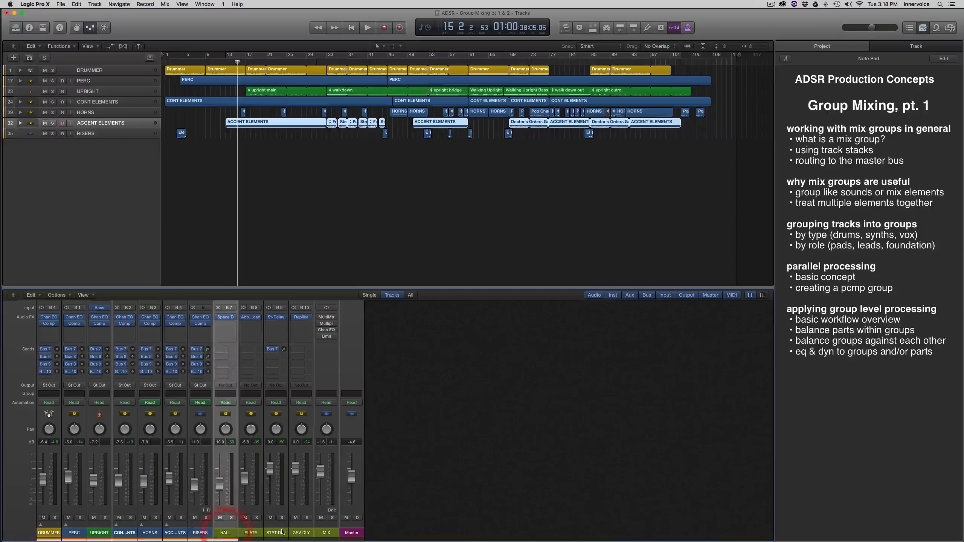
shift+click(303, 533)
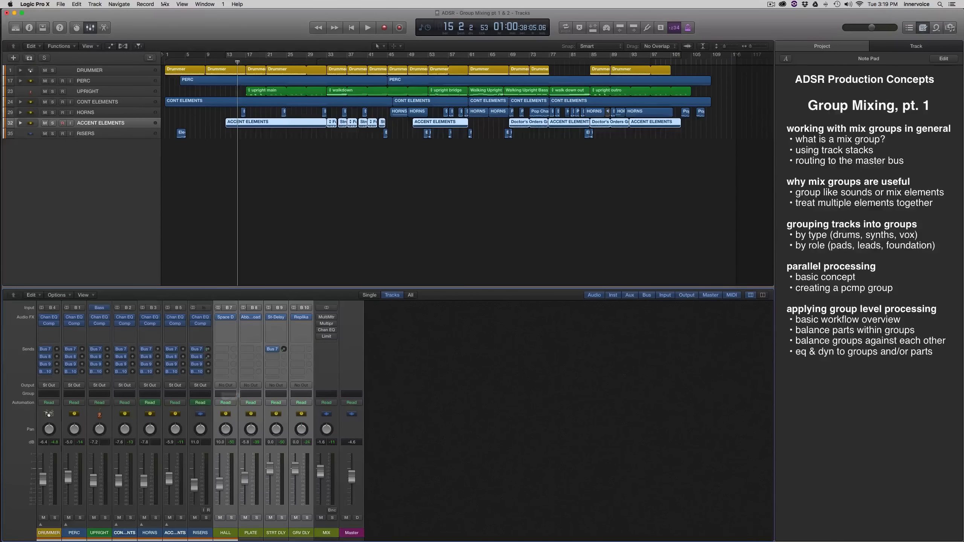
click(103, 4)
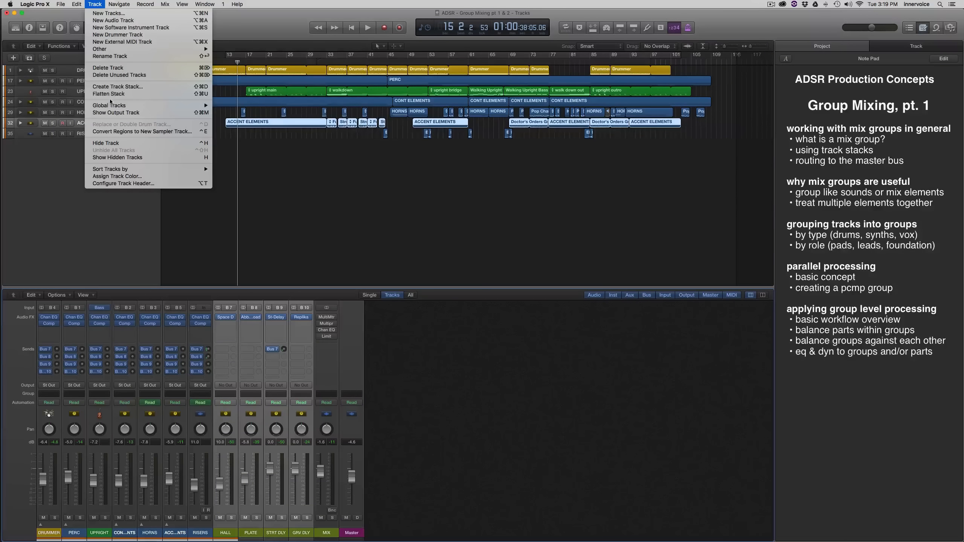
click(258, 245)
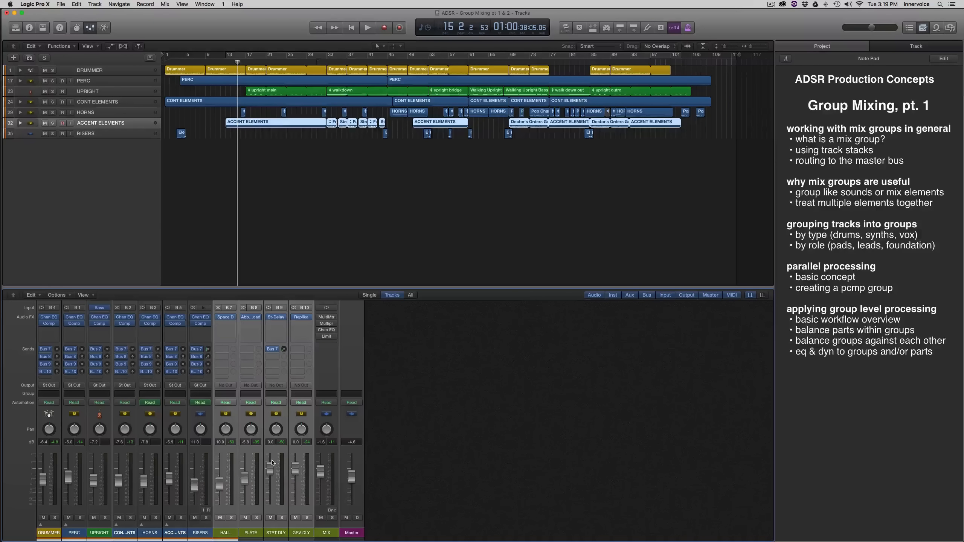
key(ctrl+t)
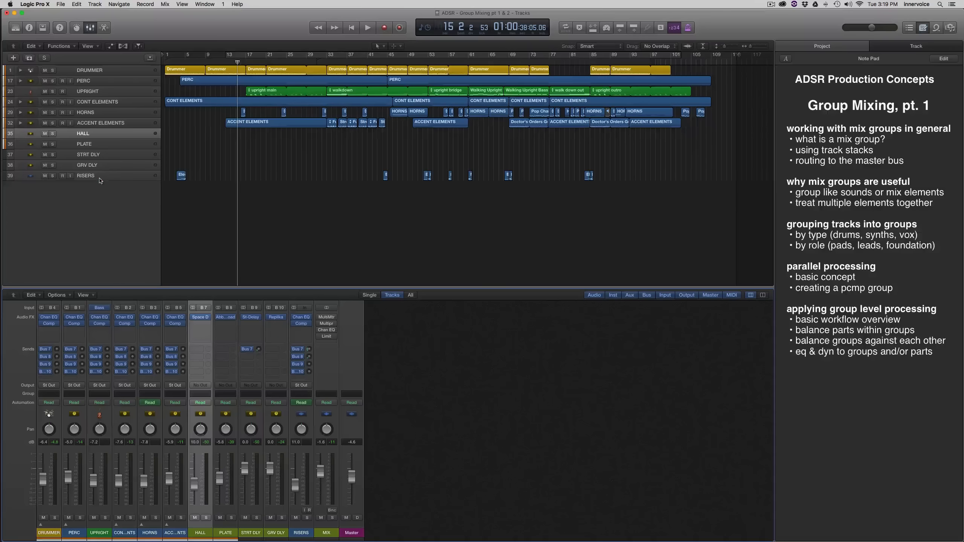
drag(99, 178, 101, 140)
key(super+z)
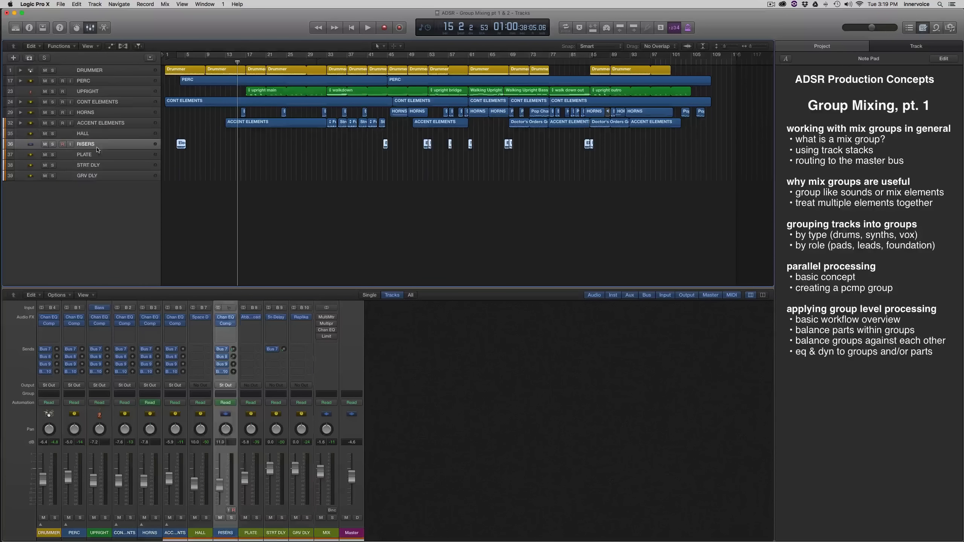
Group the HALL, PLATE, STRT DLY and GRV DLY tracks into a Summing Stack.
shift+click(98, 175)
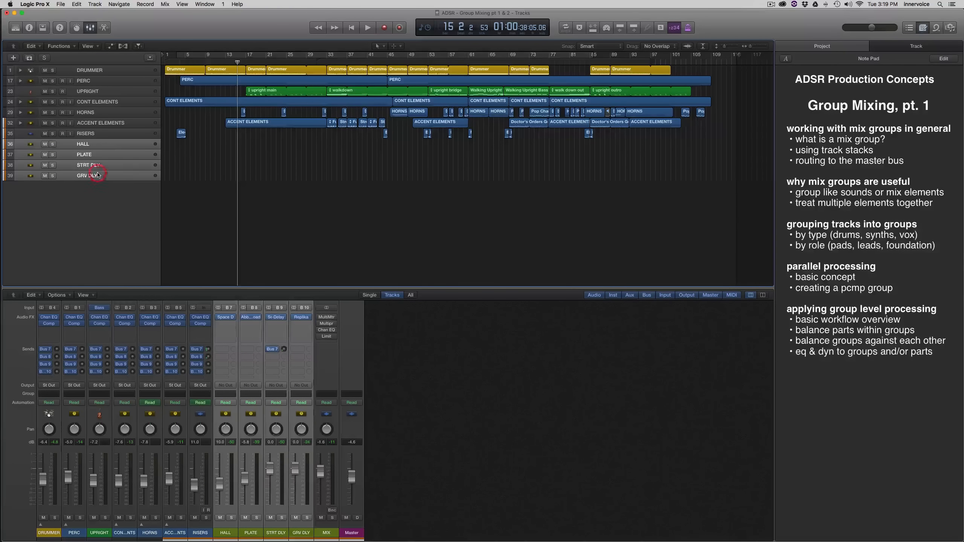
key(shift+super+d)
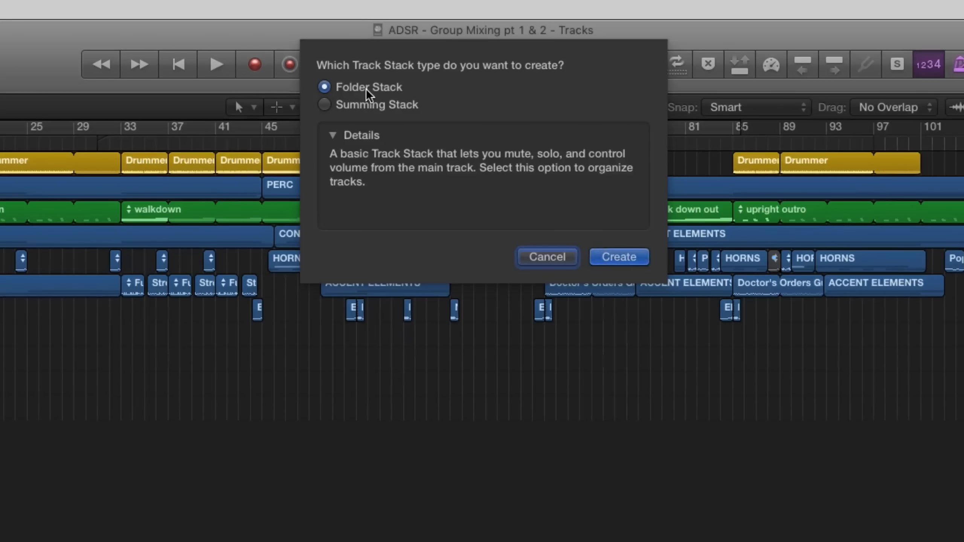
click(368, 97)
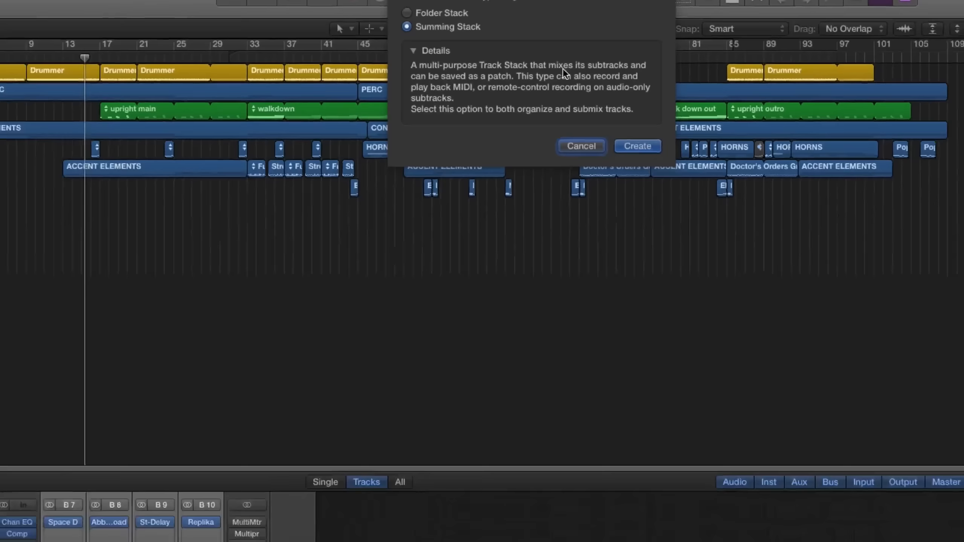
key(Return)
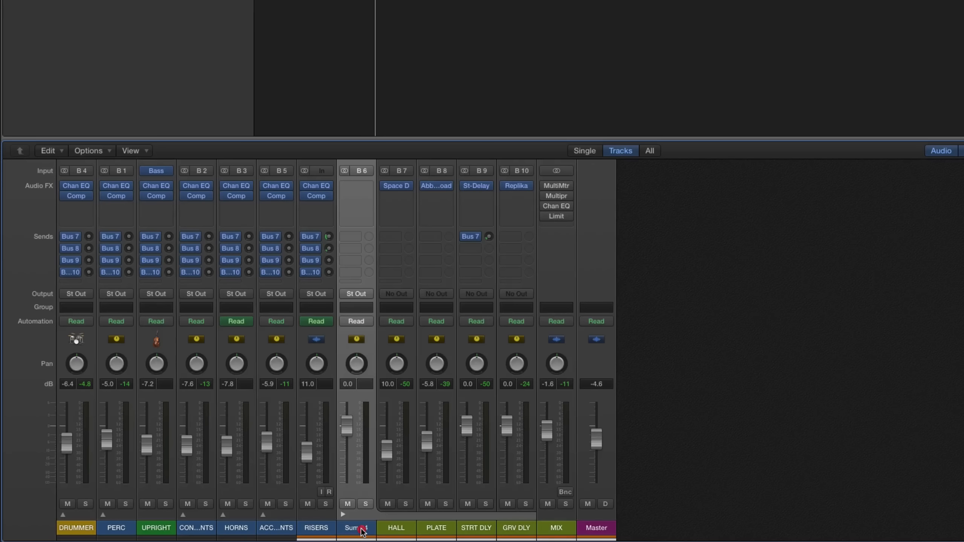
Rename the new summing stack's channel as FX.
double_click(273, 533)
text(FX)
key(Return)
Give the FX channel the same olive green color as the effect channels it contains and collapse the stack.
key(alt+c)
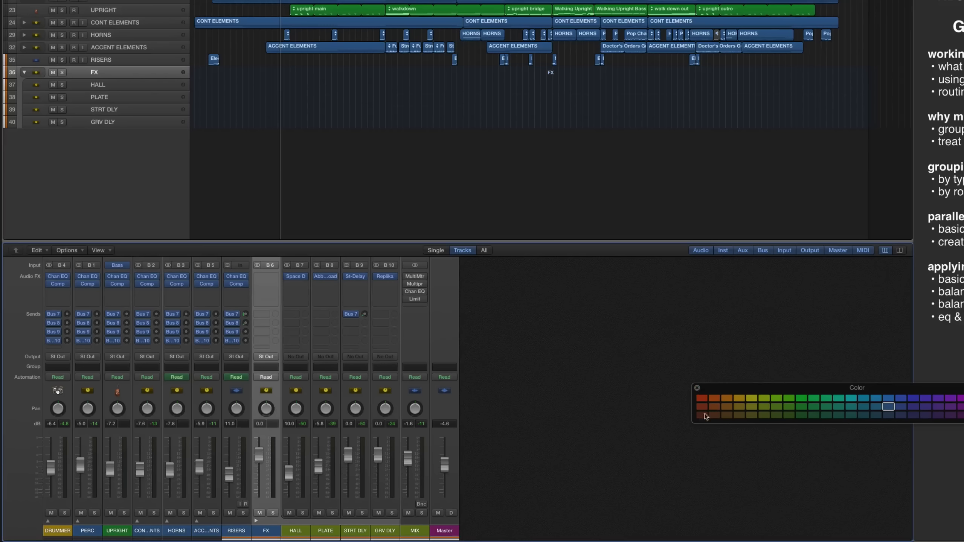
click(303, 501)
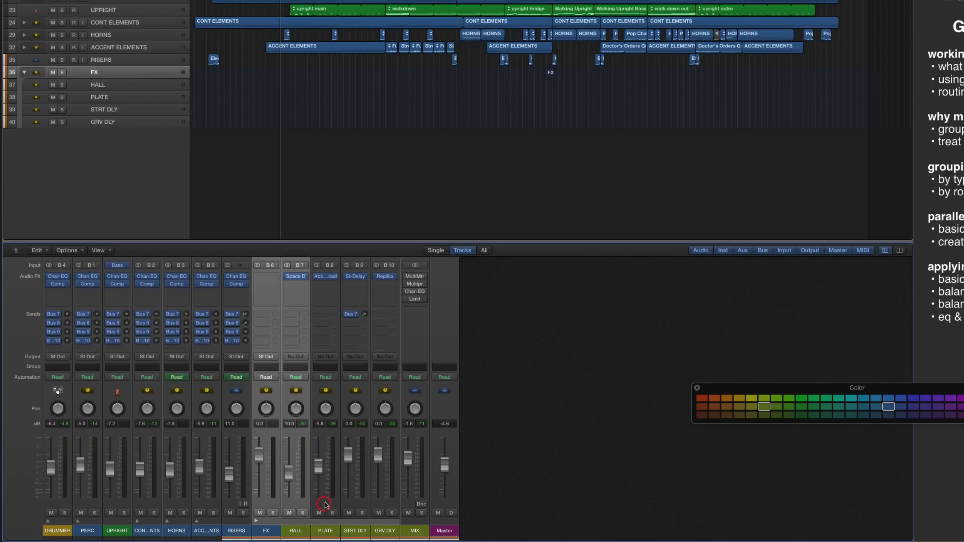
click(765, 407)
click(697, 388)
click(257, 522)
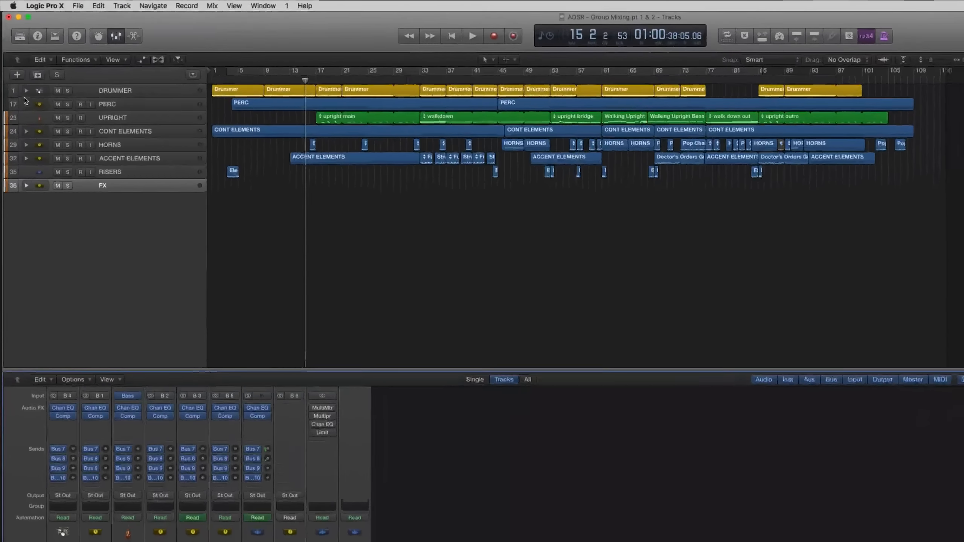
Inspect the subtracks of the DRUMMER and PERC stacks, leaving only PERC expanded.
click(20, 71)
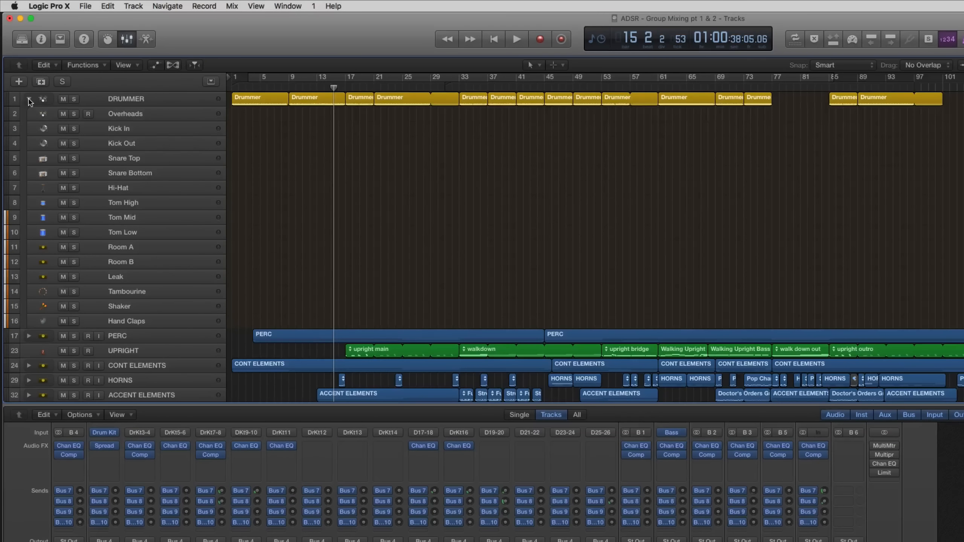
click(30, 100)
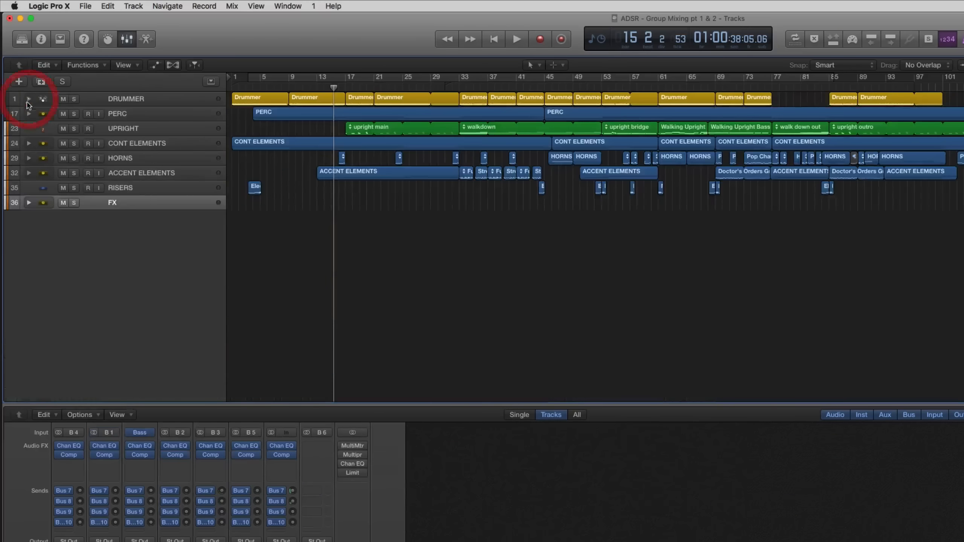
click(28, 114)
click(29, 114)
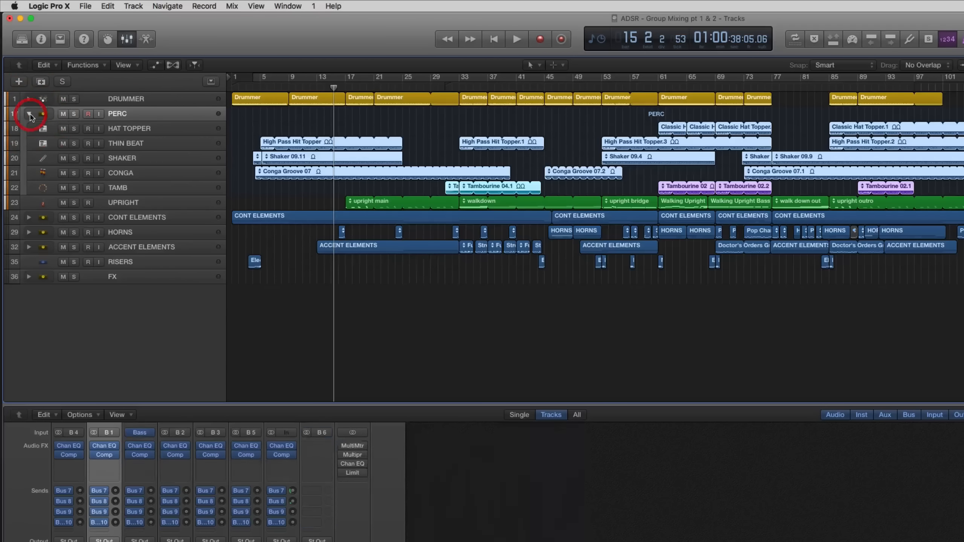
Audition the PERC stack in solo from bar 54, stop playback and turn its solo off.
click(610, 89)
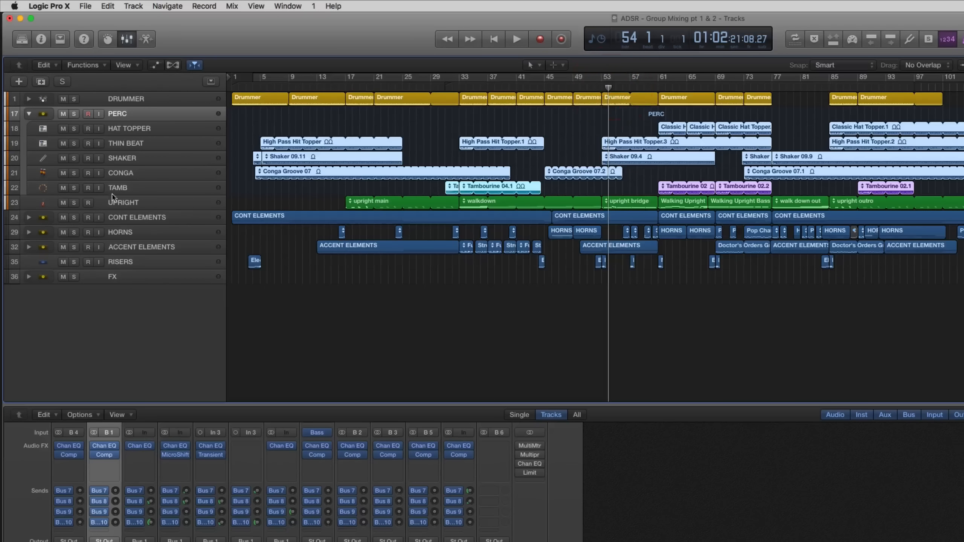
click(73, 114)
key(space)
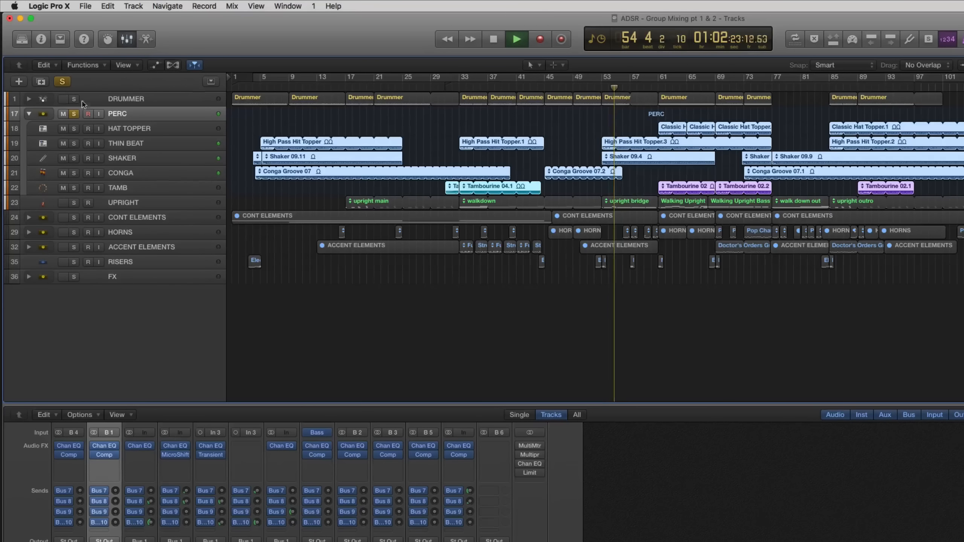
key(space)
click(74, 114)
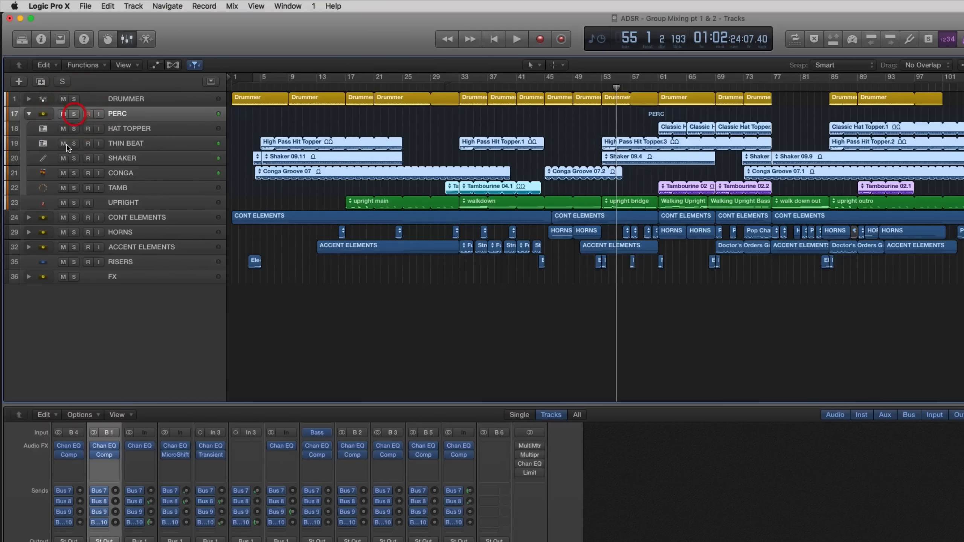
Audition the DRUMMER and PERC stacks soloed together, clear both solos and collapse the PERC stack.
click(74, 98)
click(75, 114)
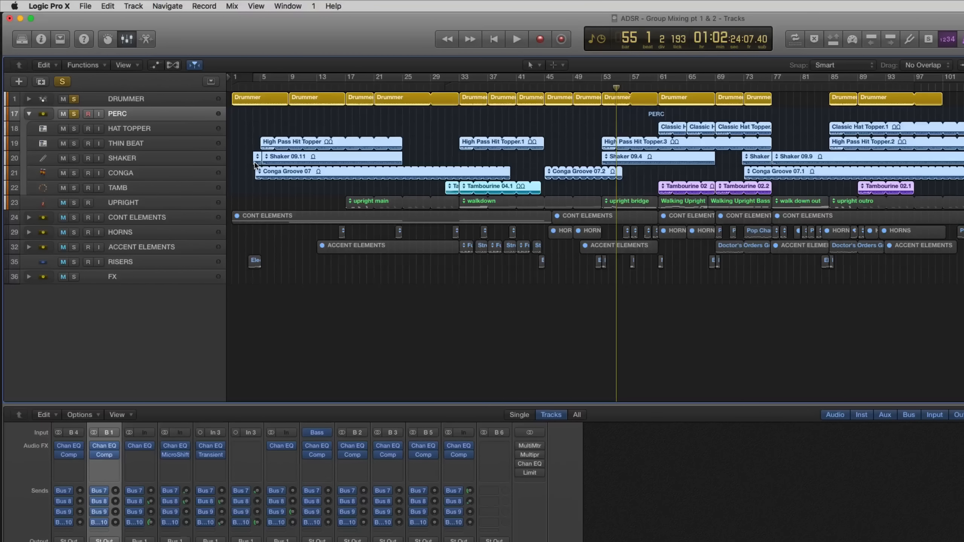
key(space)
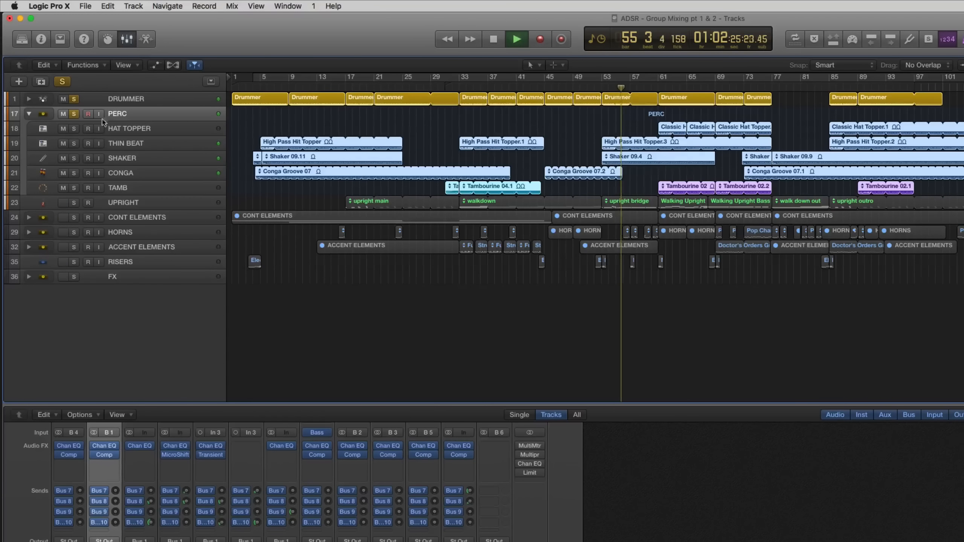
key(space)
click(73, 114)
click(28, 114)
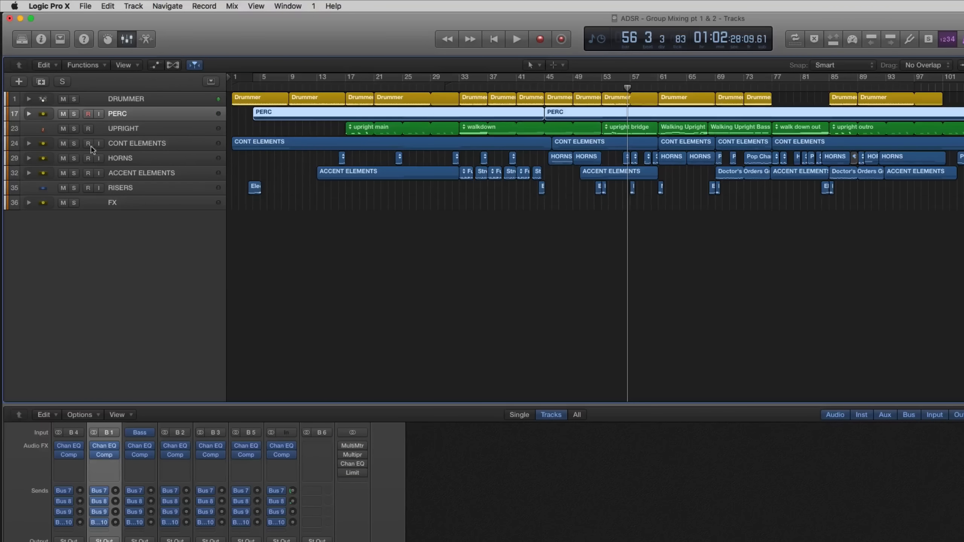
Inspect the subtracks of the CONT ELEMENTS stack, collapse it, and expand the ACCENT ELEMENTS stack.
click(29, 143)
click(141, 144)
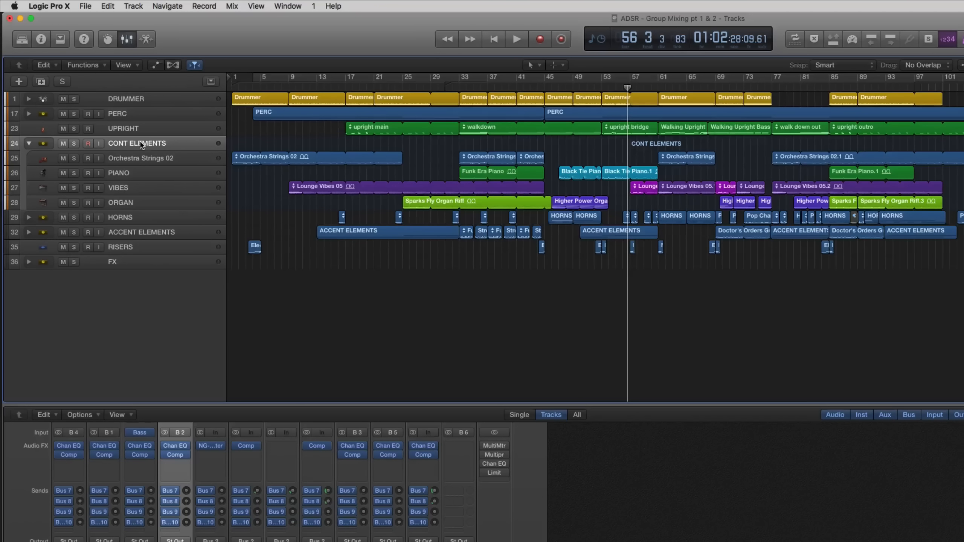
click(29, 144)
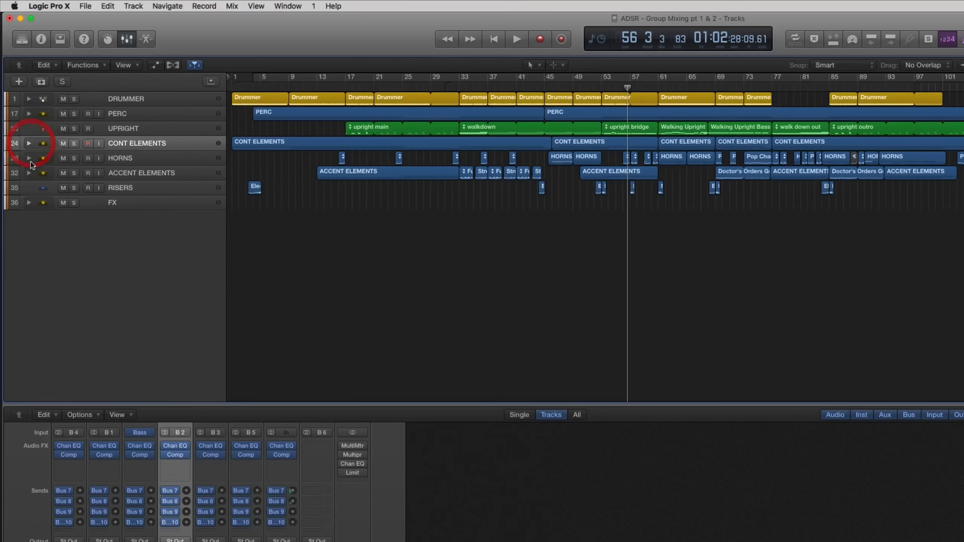
click(29, 172)
click(29, 159)
click(30, 159)
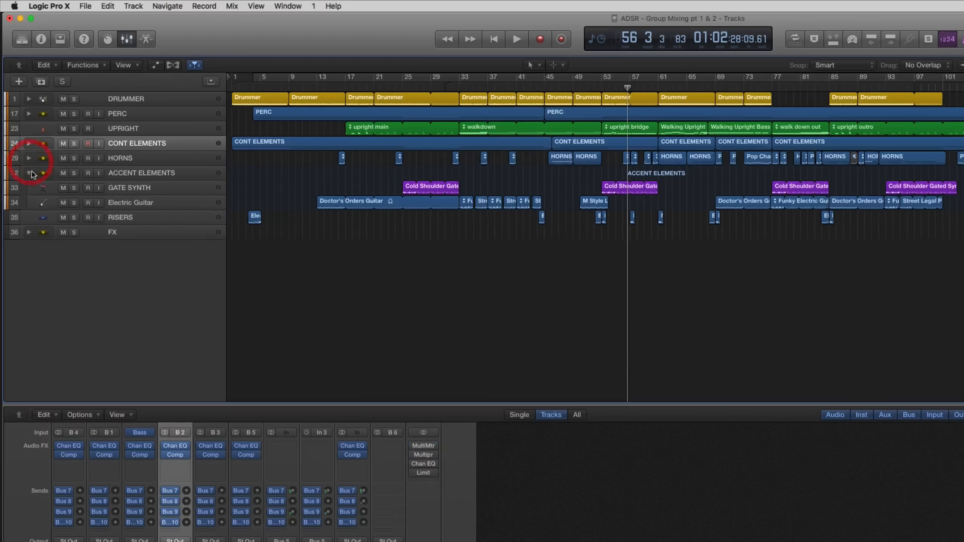
Review the GATE SYNTH and Electric Guitar subtracks, audition the ACCENT ELEMENTS stack in solo from bar 24, and turn its solo off.
click(137, 189)
click(155, 202)
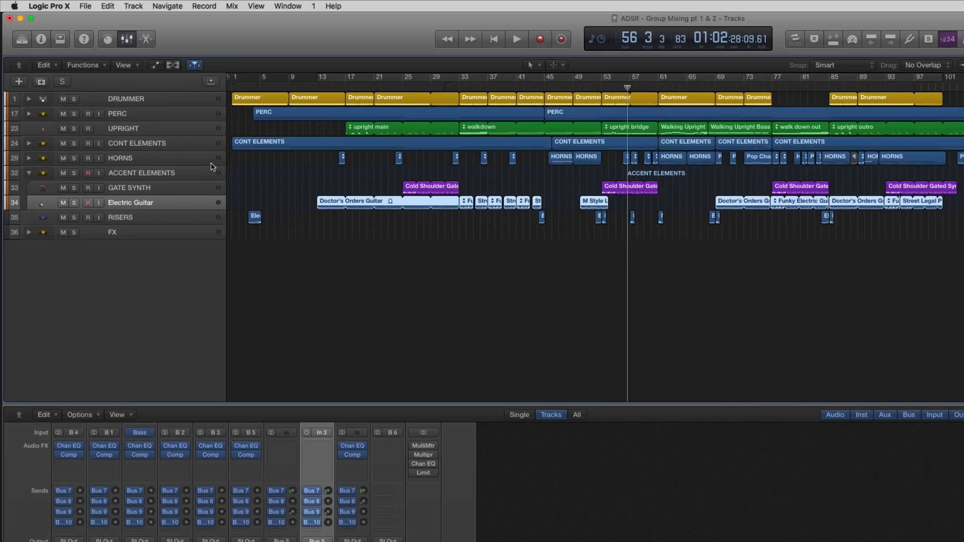
click(74, 174)
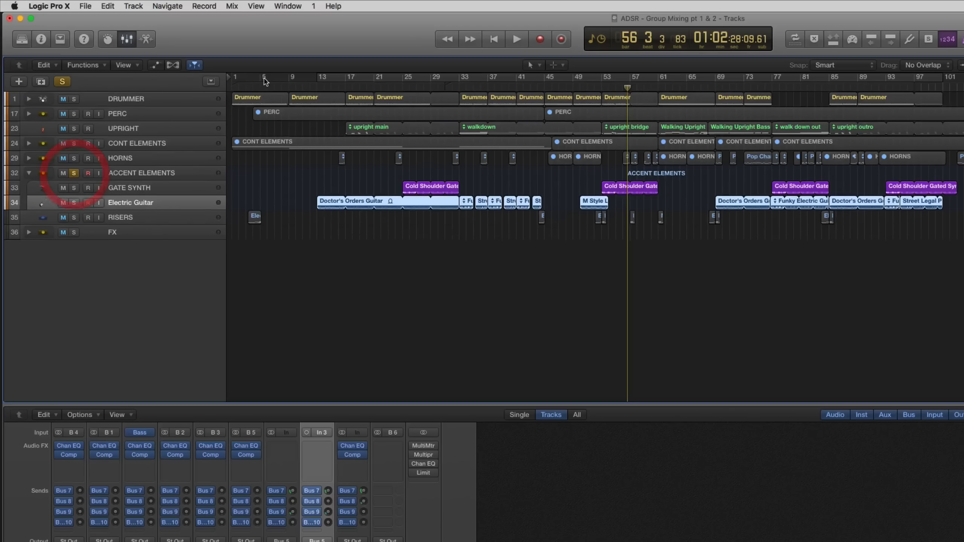
click(397, 88)
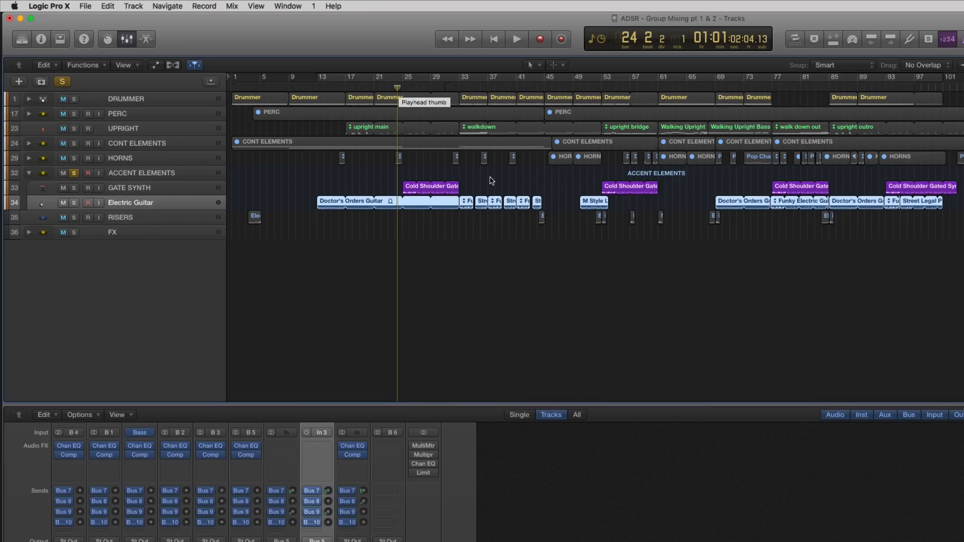
key(space)
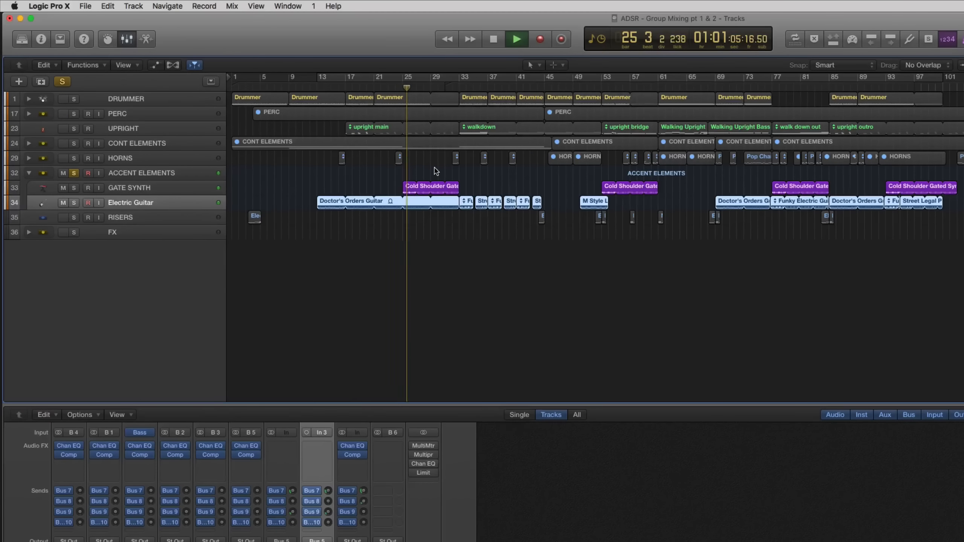
key(space)
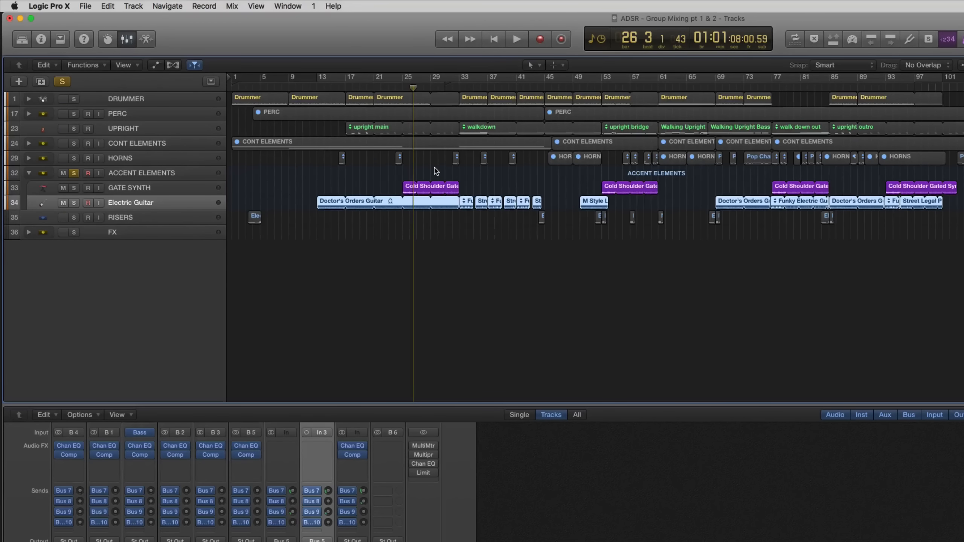
click(74, 174)
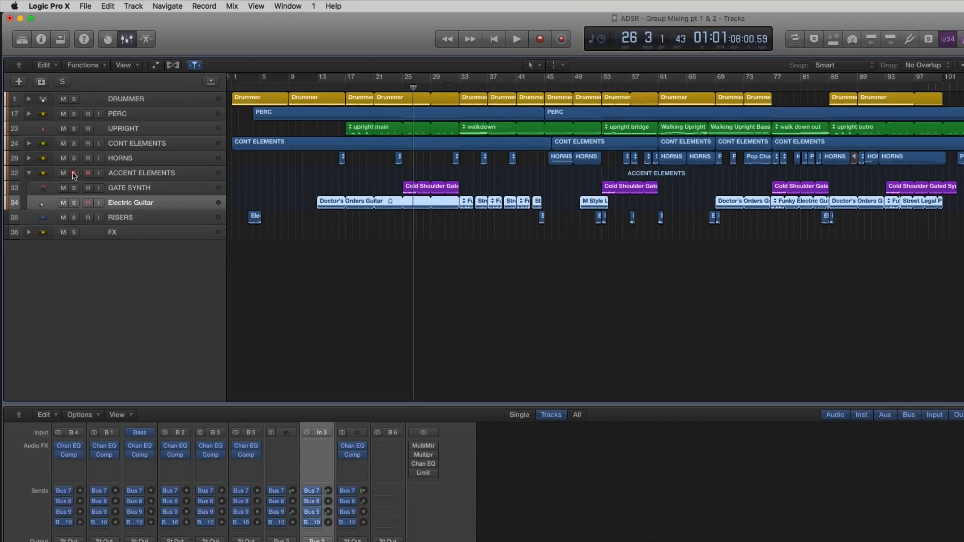
Collapse the ACCENT ELEMENTS stack and select the CONT ELEMENTS and ACCENT ELEMENTS stacks in turn.
click(28, 173)
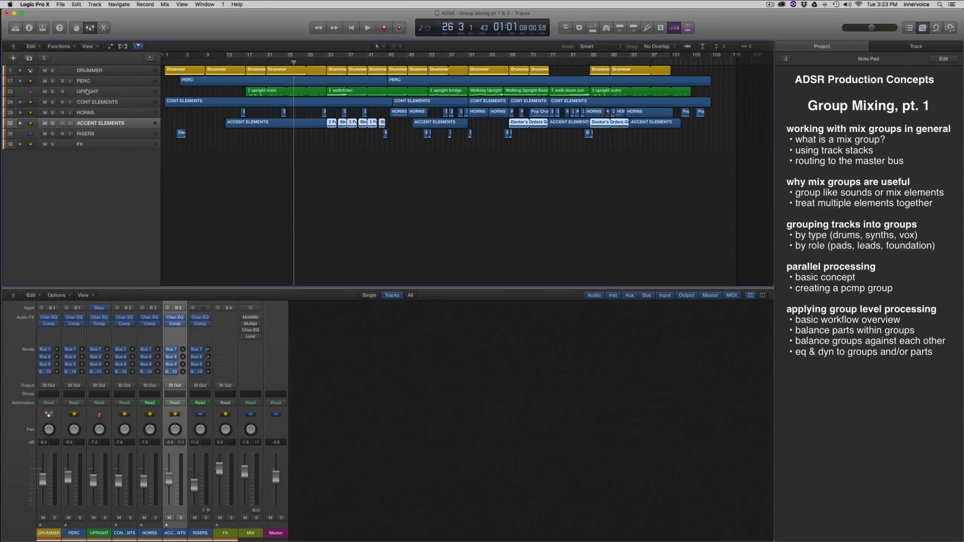
click(98, 106)
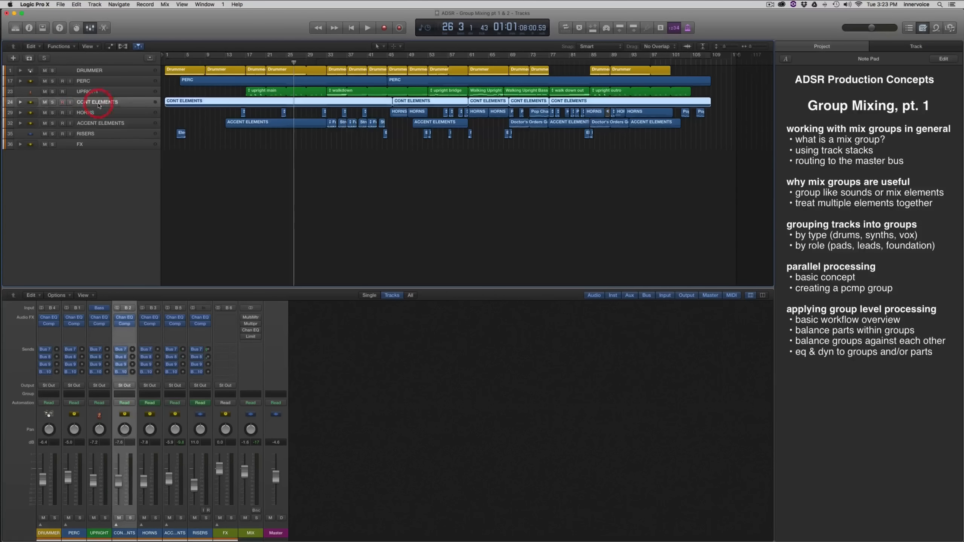
click(110, 127)
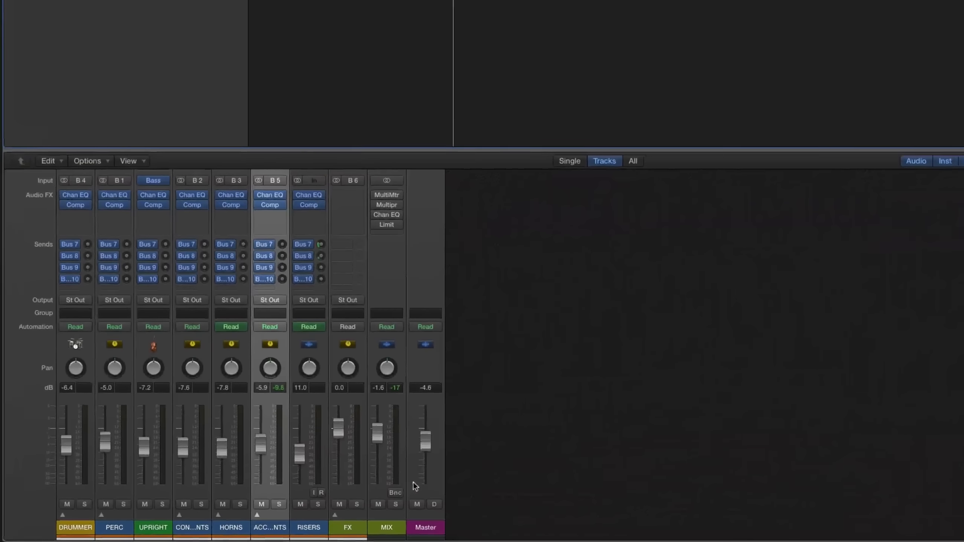
Add a send to Bus 11 on the DRUMMER, PERC and UPRIGHT channels together and raise its send level.
click(150, 532)
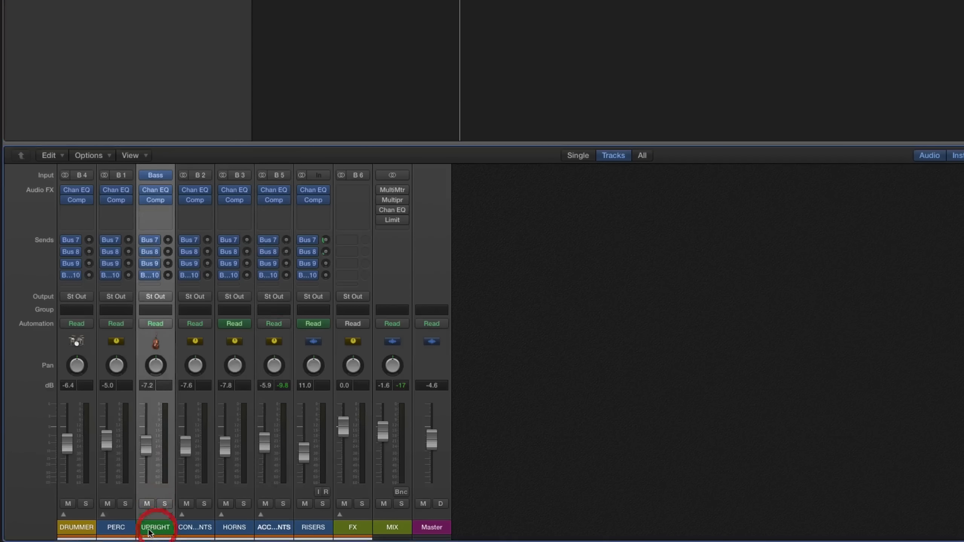
click(78, 528)
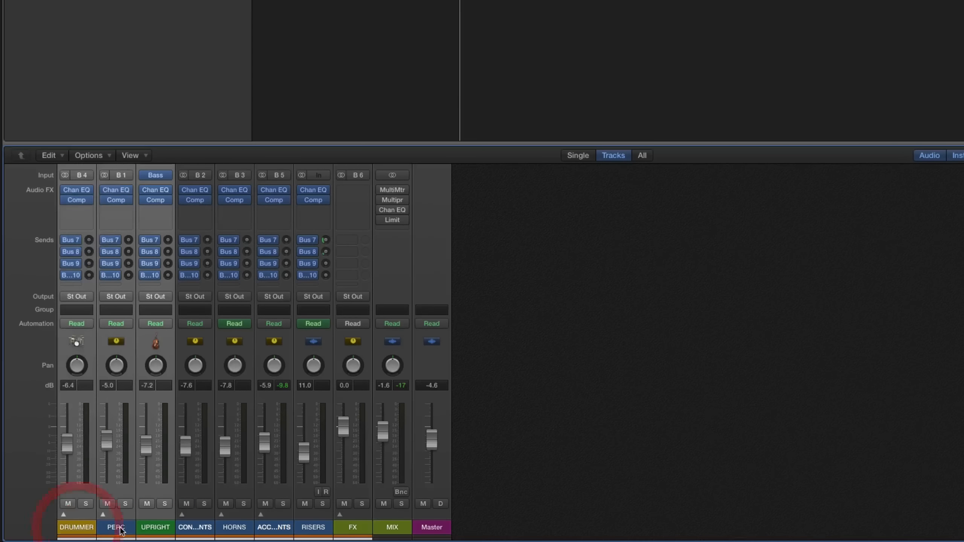
click(74, 285)
click(81, 338)
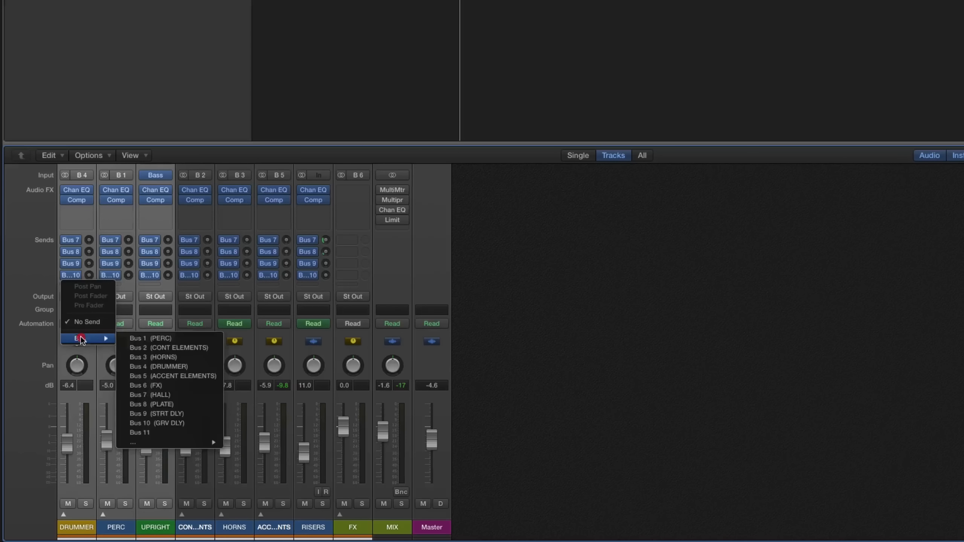
click(144, 440)
click(147, 433)
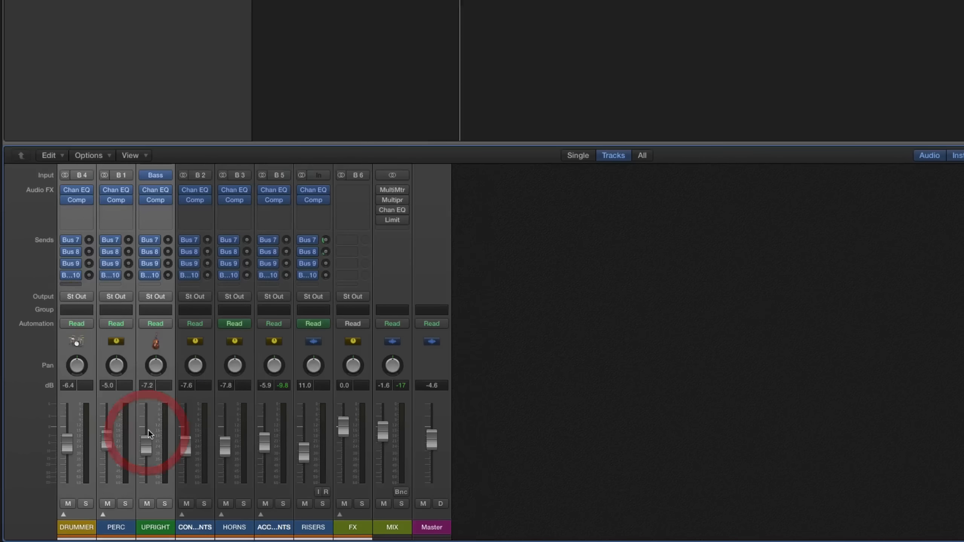
alt+click(88, 276)
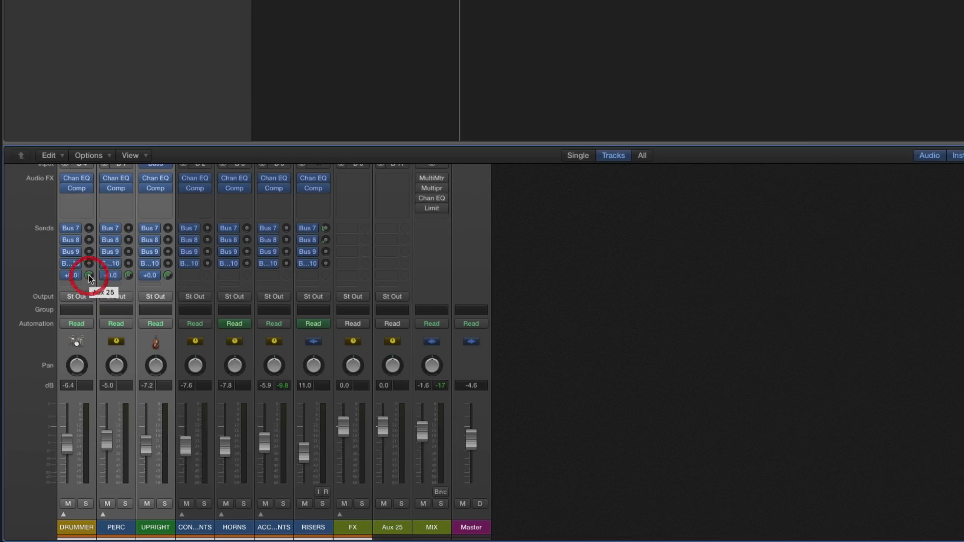
Rename the new aux channel fed by Bus 11 as PCMP.
double_click(393, 527)
text(PCM)
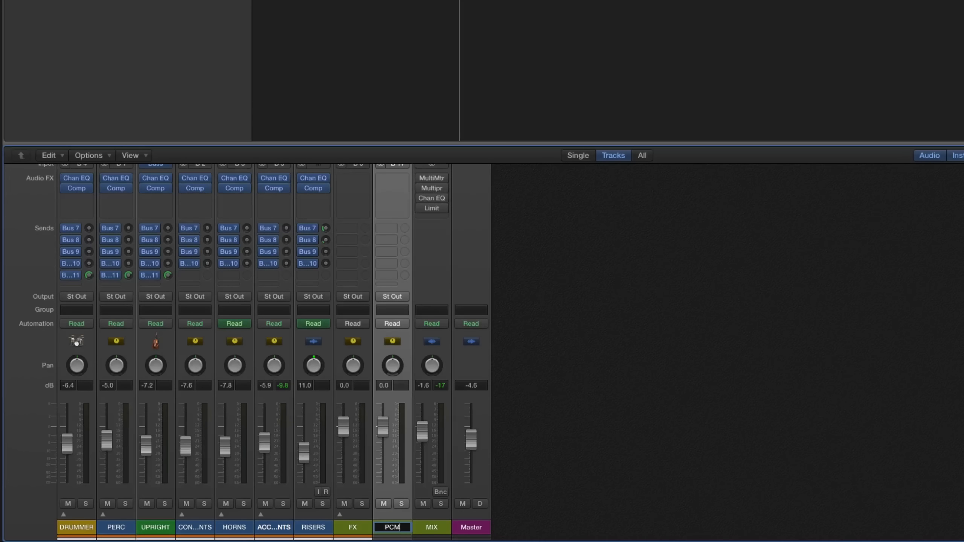
text(P)
key(Return)
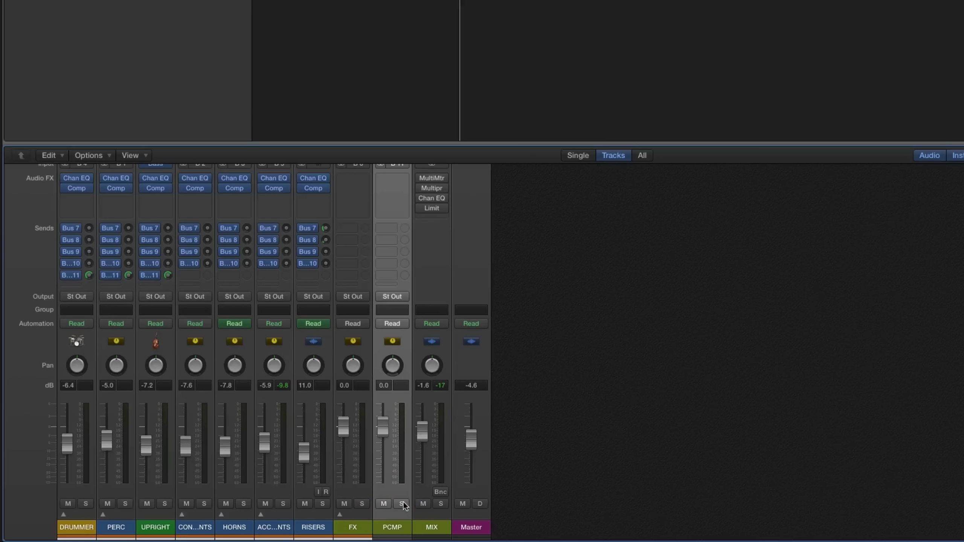
Solo the PCMP channel together with the DRUMMER, PERC and UPRIGHT channels.
click(401, 503)
click(164, 503)
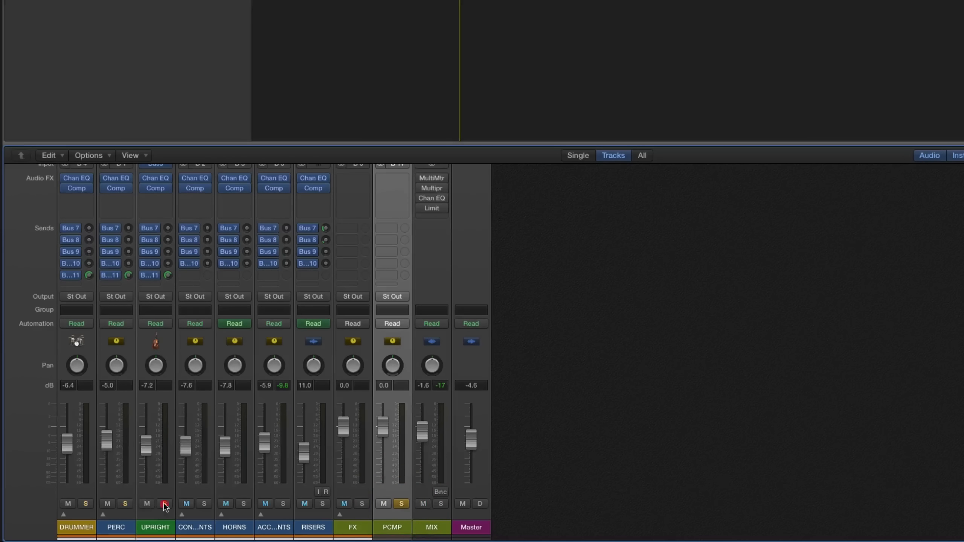
click(125, 504)
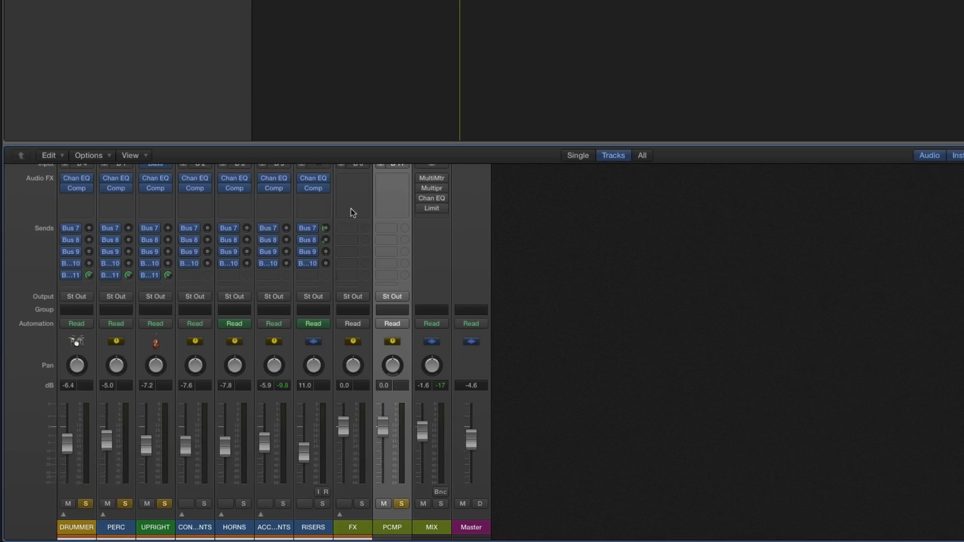
Insert a Compressor as the first audio effect on the PCMP channel and raise its ratio.
scroll(387, 219, up, 2)
click(390, 195)
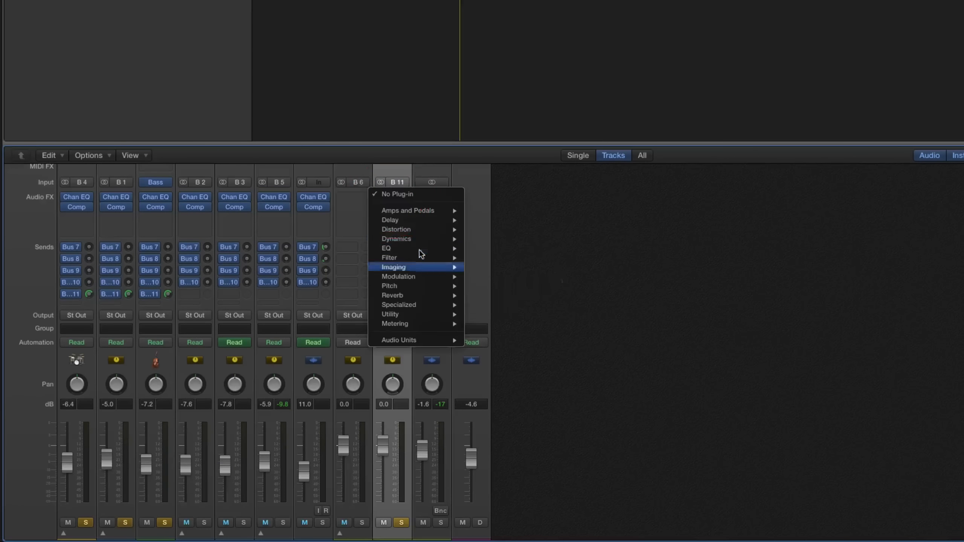
mouse_move(417, 238)
mouse_move(531, 249)
click(581, 249)
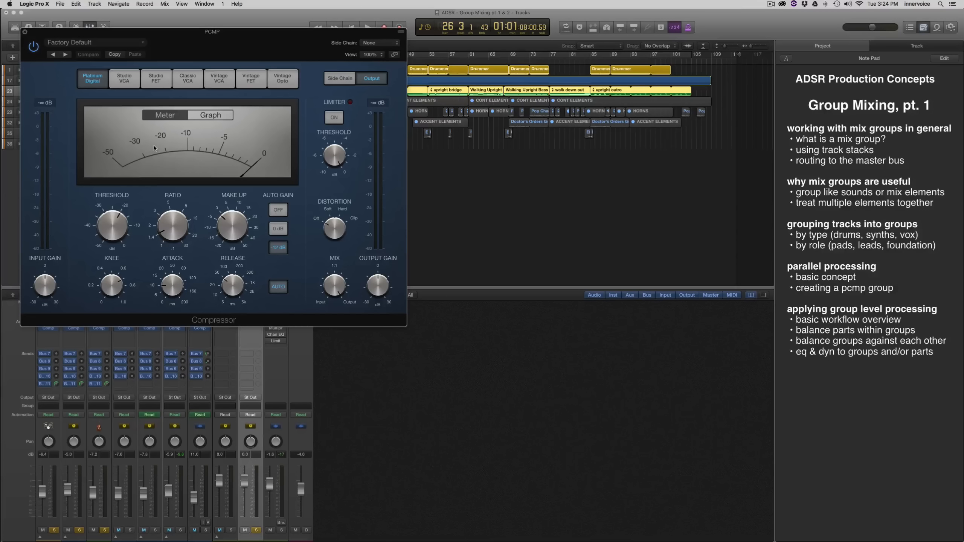
mouse_move(172, 230)
mouse_down()
mouse_move(184, 206)
mouse_move(175, 235)
mouse_up()
Audition the soloed channels while setting the PCMP fader to about -2.4 dB and the compressor threshold to about -32 dB.
drag(245, 483, 246, 509)
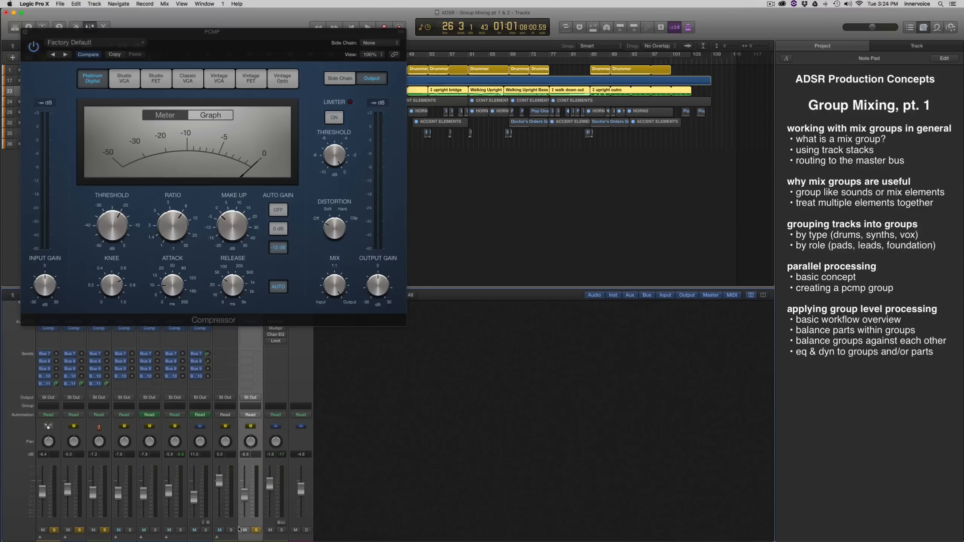
scroll(228, 509, down, 2)
key(space)
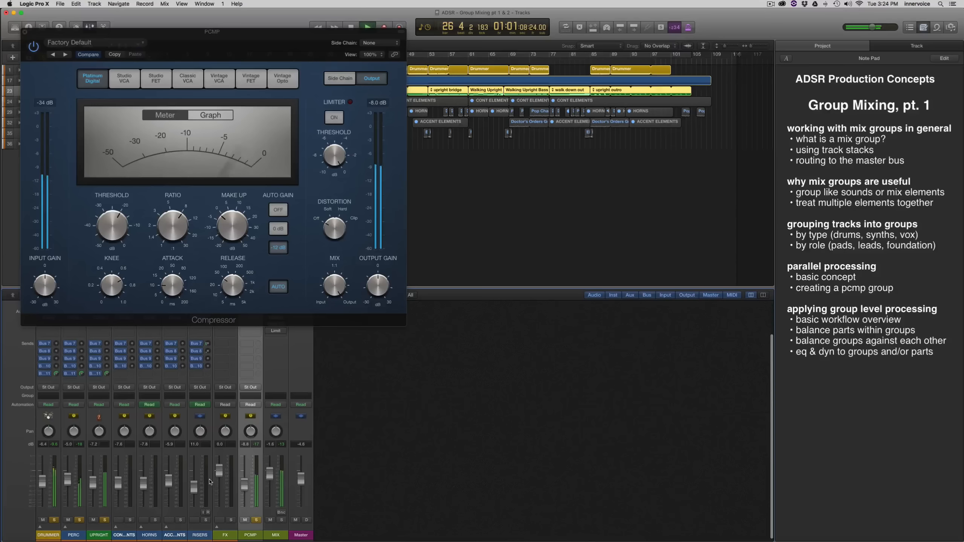
mouse_move(244, 484)
mouse_down()
mouse_move(246, 506)
mouse_move(246, 477)
mouse_up()
key(space)
drag(115, 224, 114, 252)
key(space)
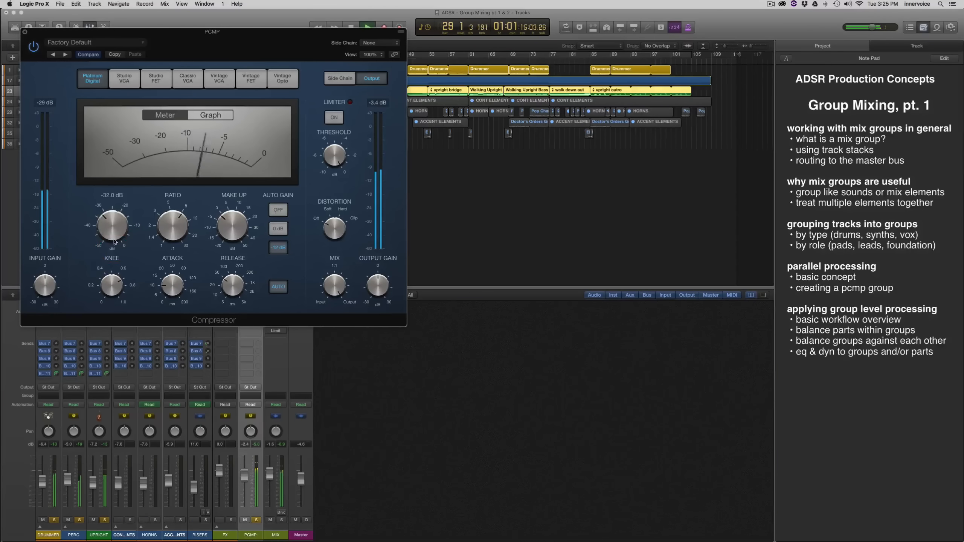
Lower the PCMP fader to about -13 dB during playback, mute PCMP to compare, and stop playback.
scroll(244, 508, down, 1)
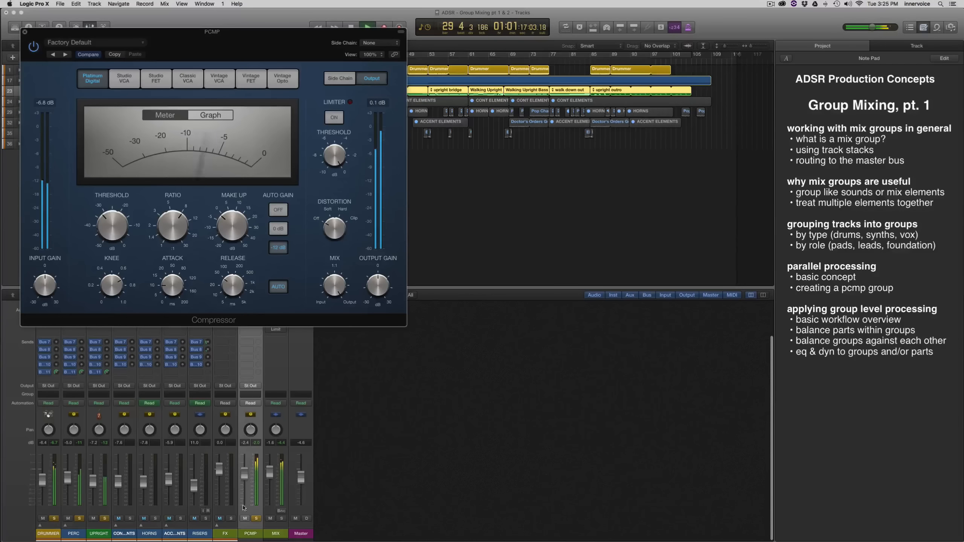
drag(244, 474, 247, 495)
click(245, 520)
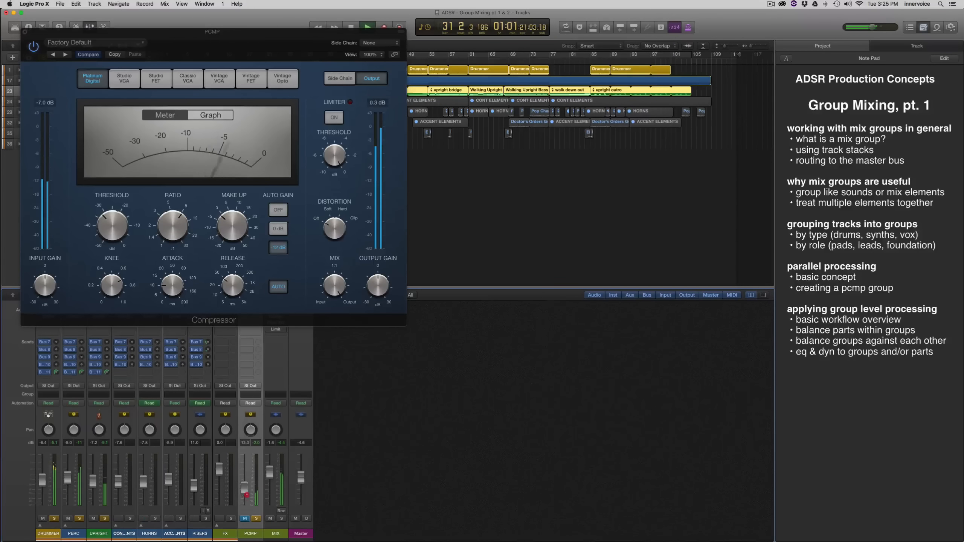
key(space)
Unmute the PCMP channel, clear the solos on all four channels, and close the Compressor window.
scroll(245, 517, up, 1)
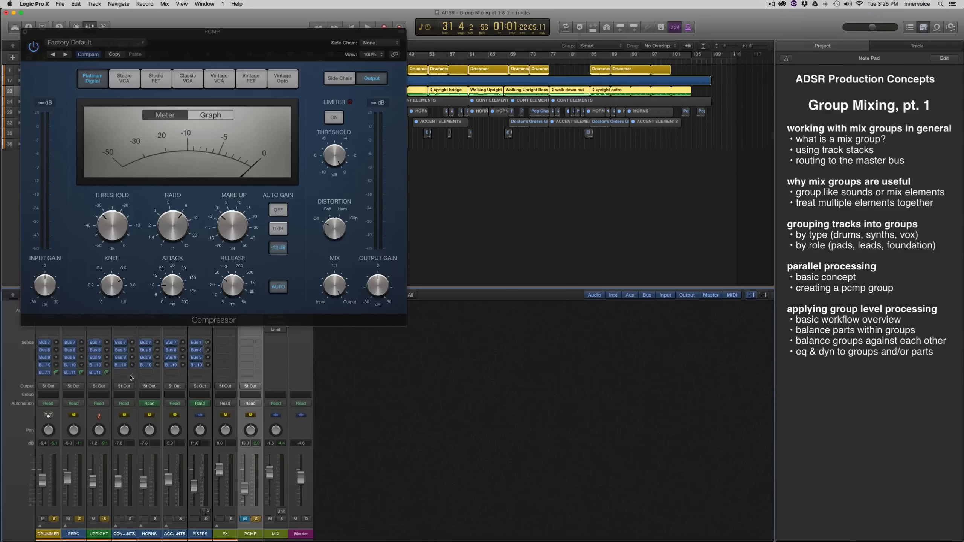
click(246, 519)
drag(257, 519, 54, 519)
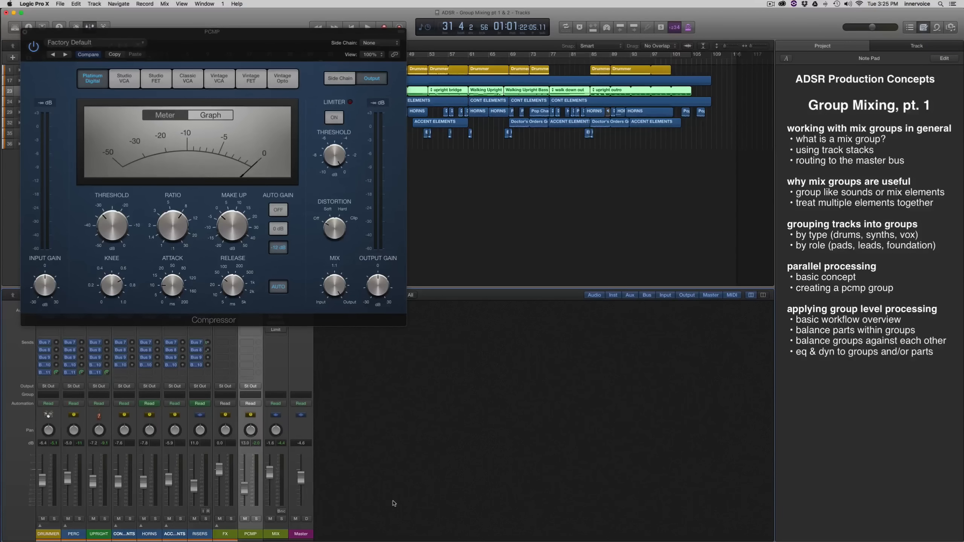
key(super+w)
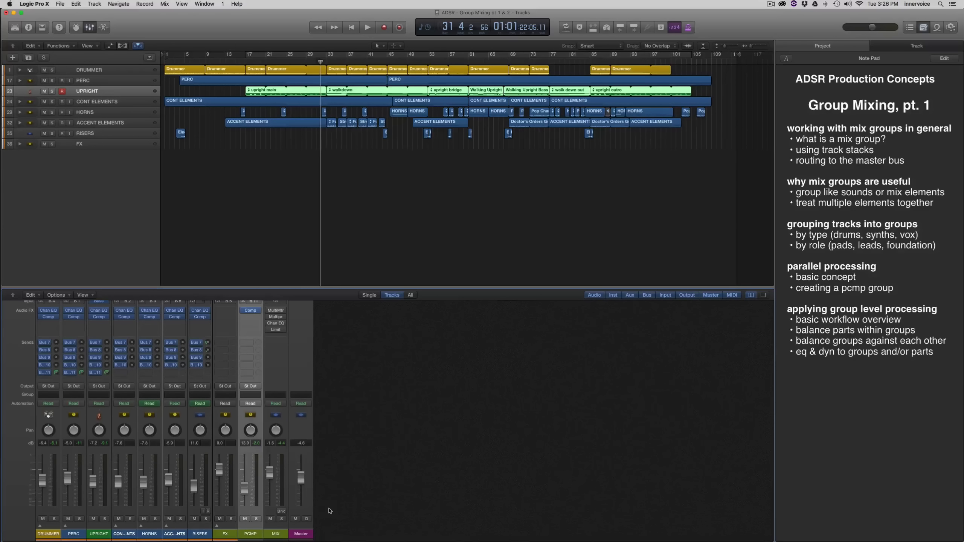
Audition the DRUMMER channel in solo, stop playback, and switch the solo from DRUMMER to PERC.
click(54, 518)
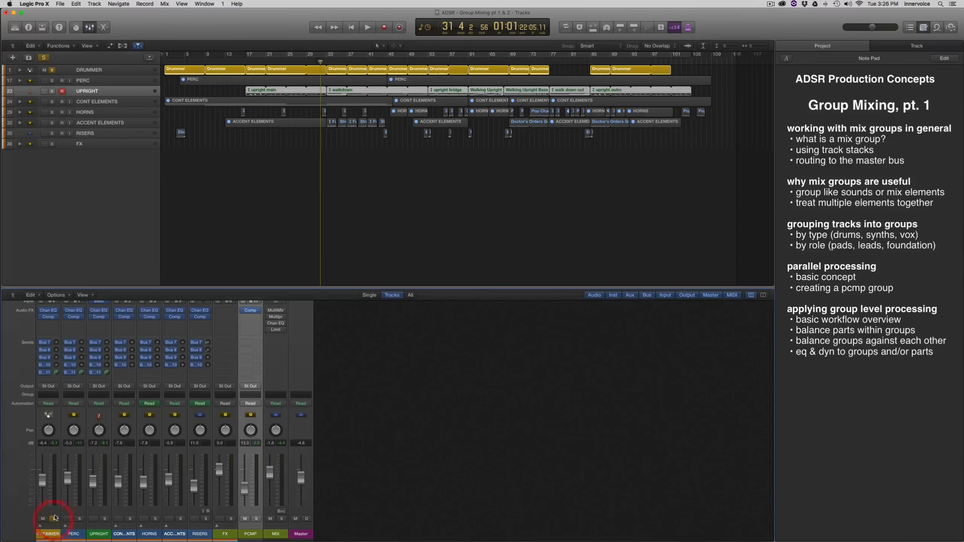
key(space)
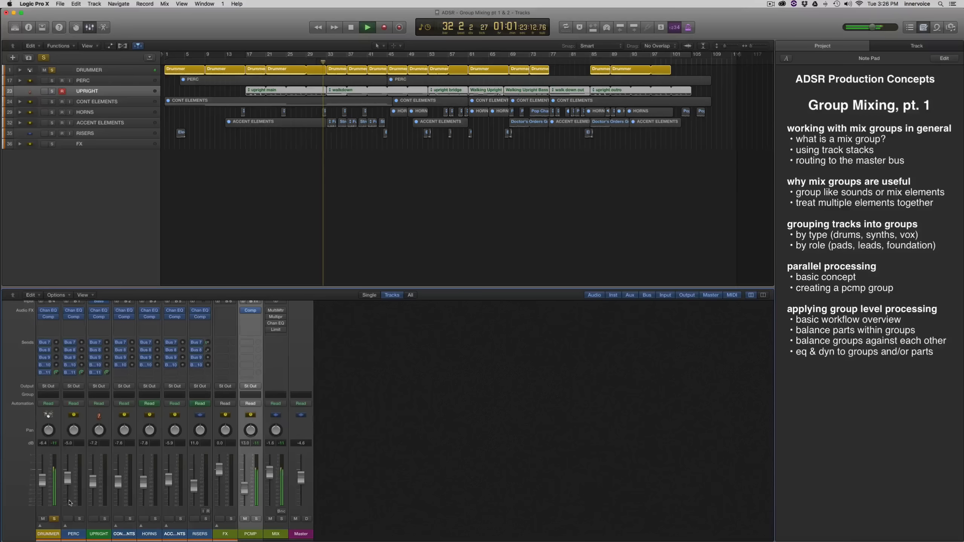
key(space)
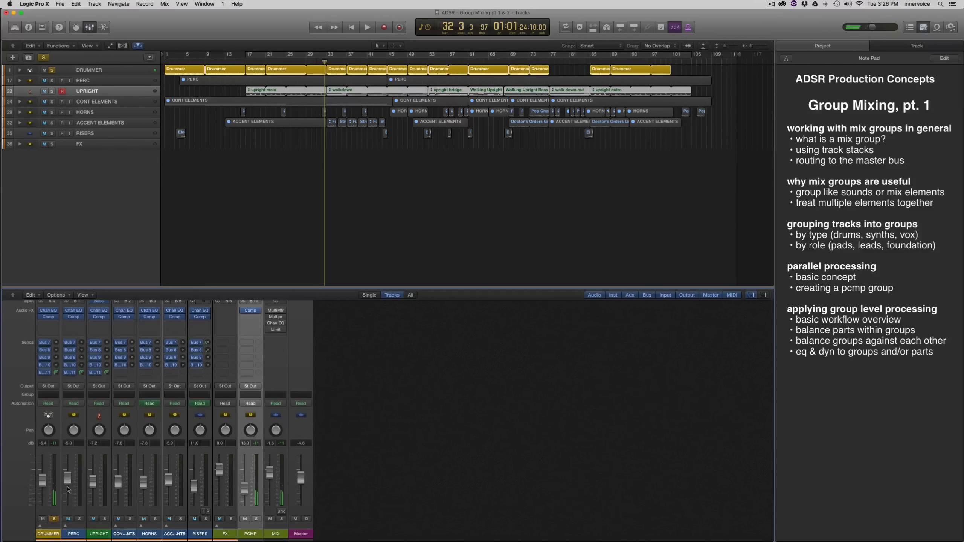
click(79, 518)
click(55, 519)
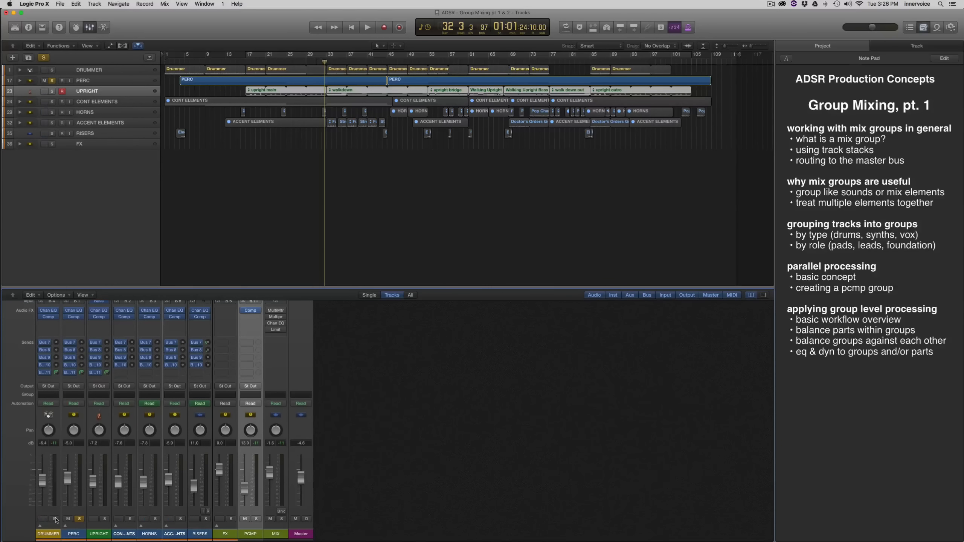
click(55, 519)
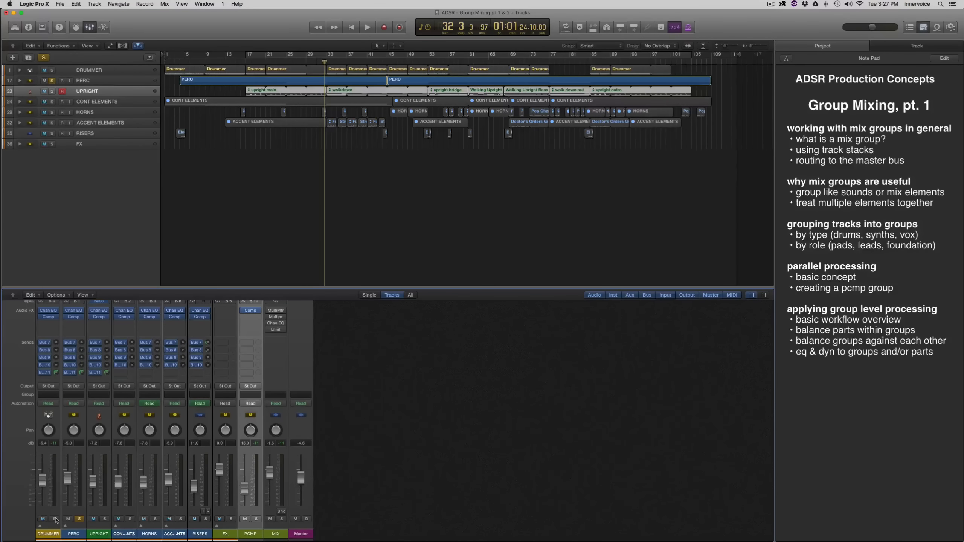